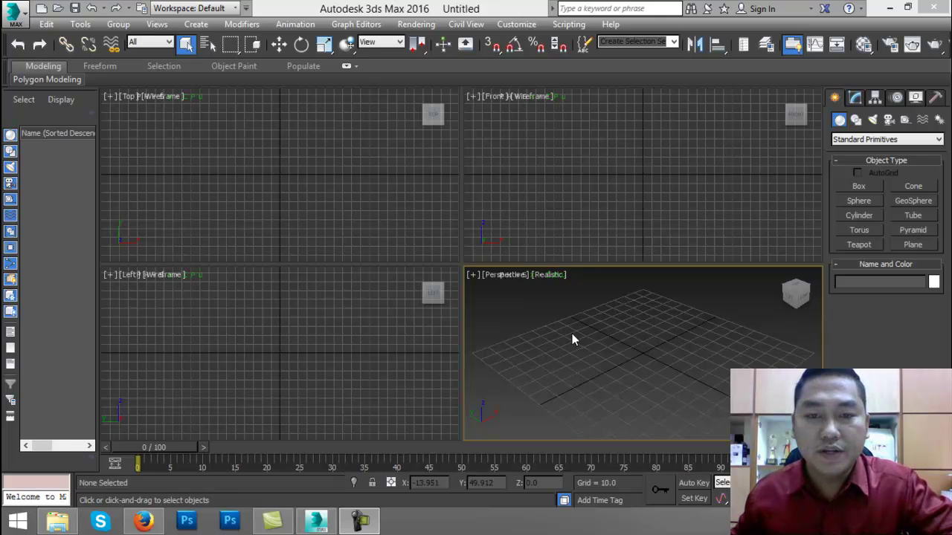
Create a tall, narrow box in the maximized Perspective view, with its base centred at about X -15, Y -25.
key(alt+w)
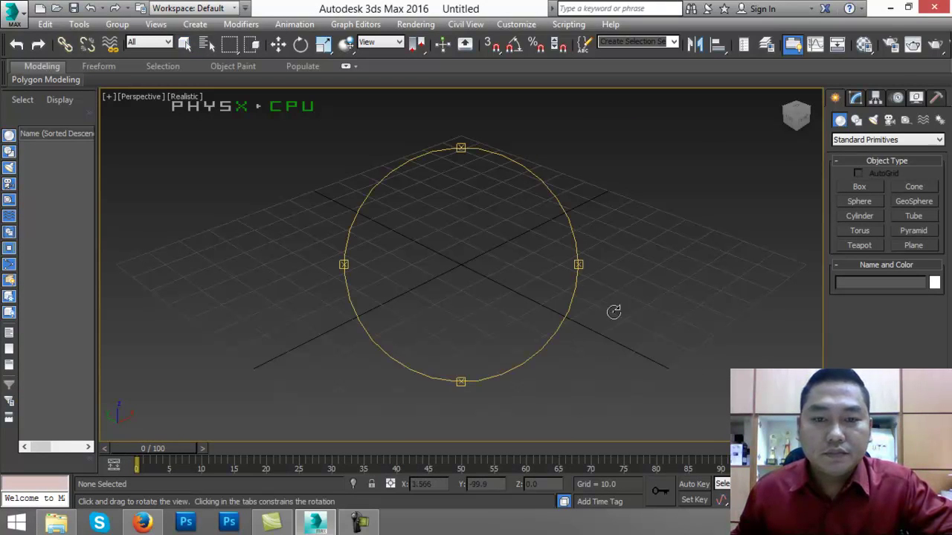
drag(575, 266, 515, 273)
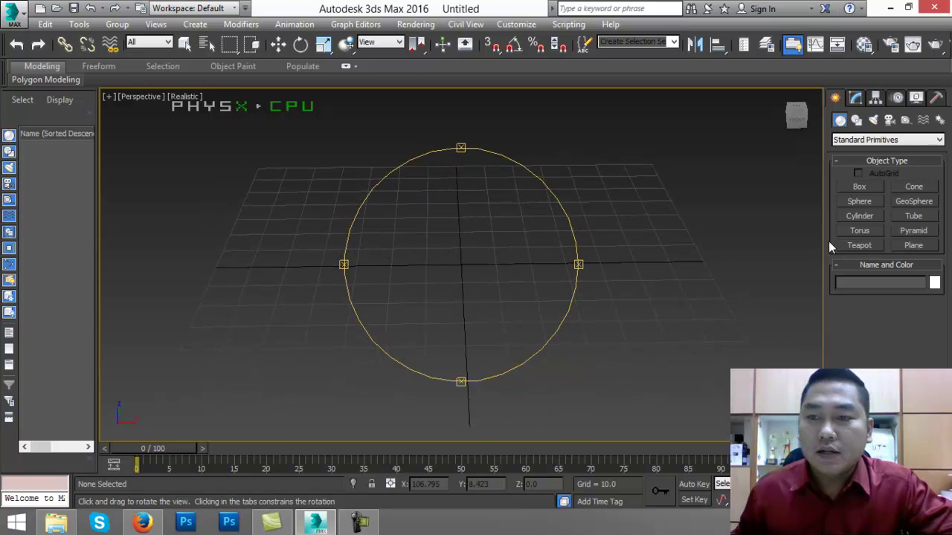
click(858, 187)
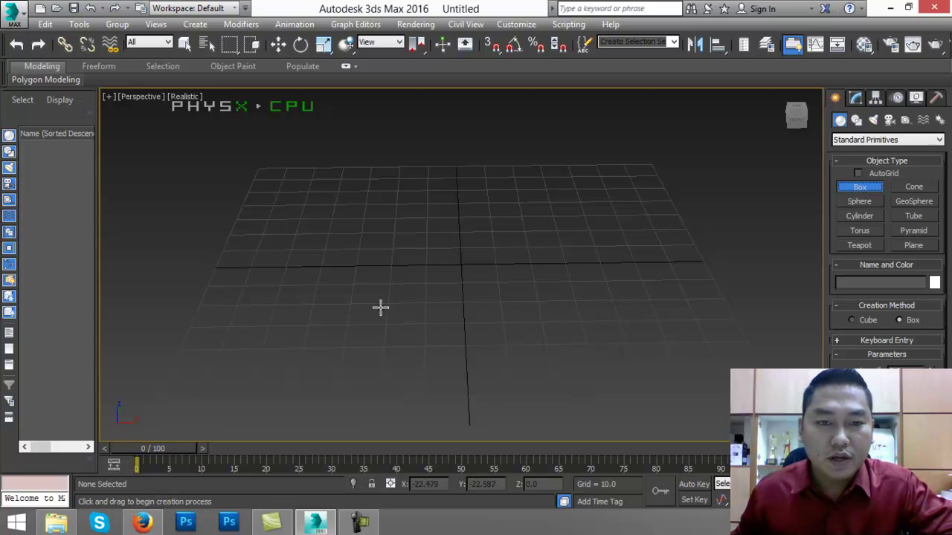
drag(389, 311, 424, 325)
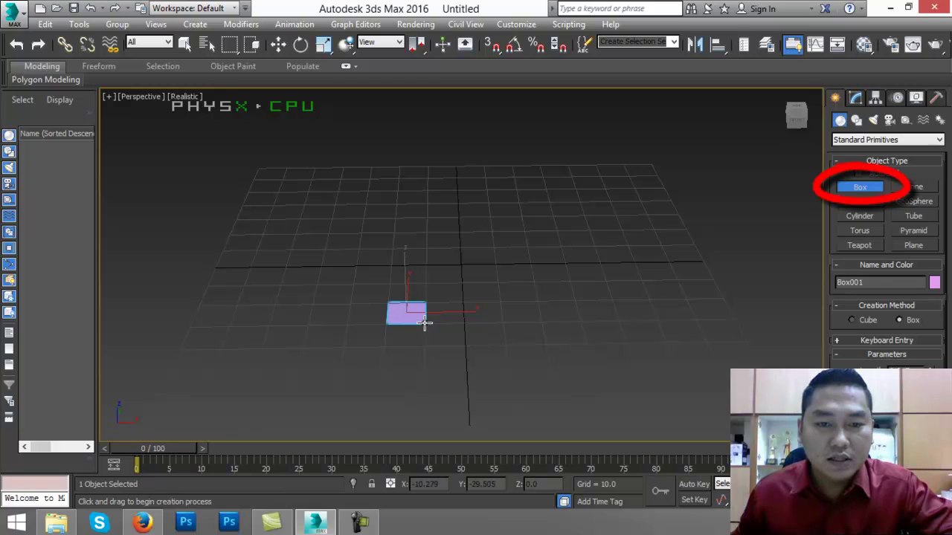
drag(424, 323, 423, 323)
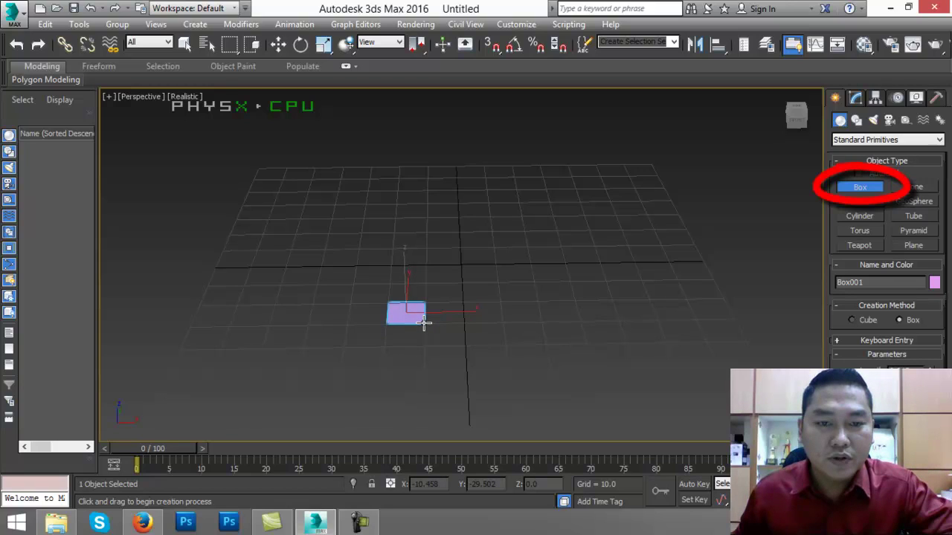
drag(424, 322, 424, 322)
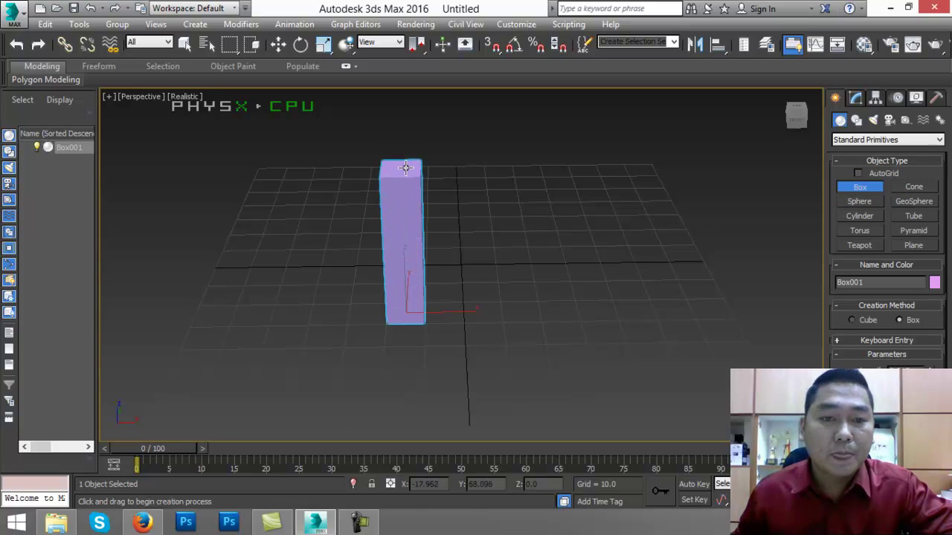
click(403, 125)
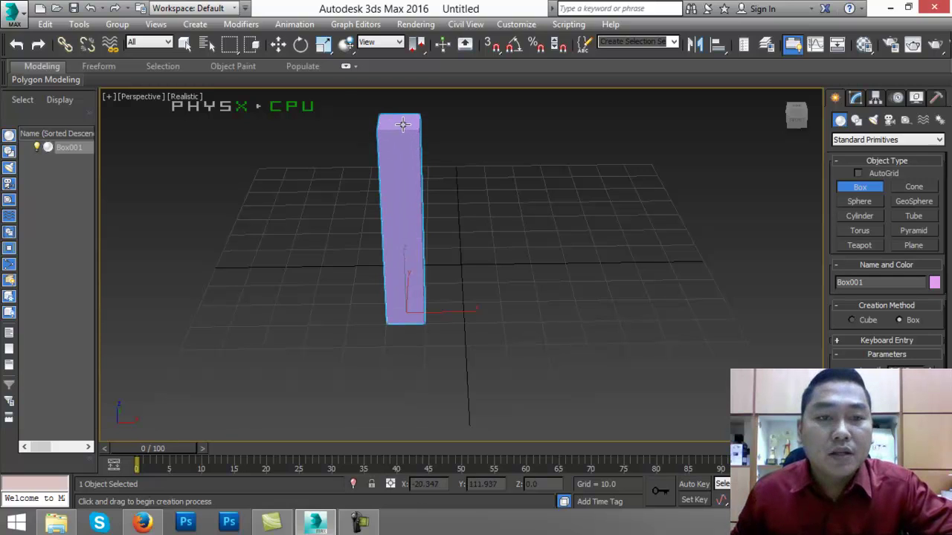
In the Top view, clone the box as a single independent copy about 51 units away along positive X.
click(279, 44)
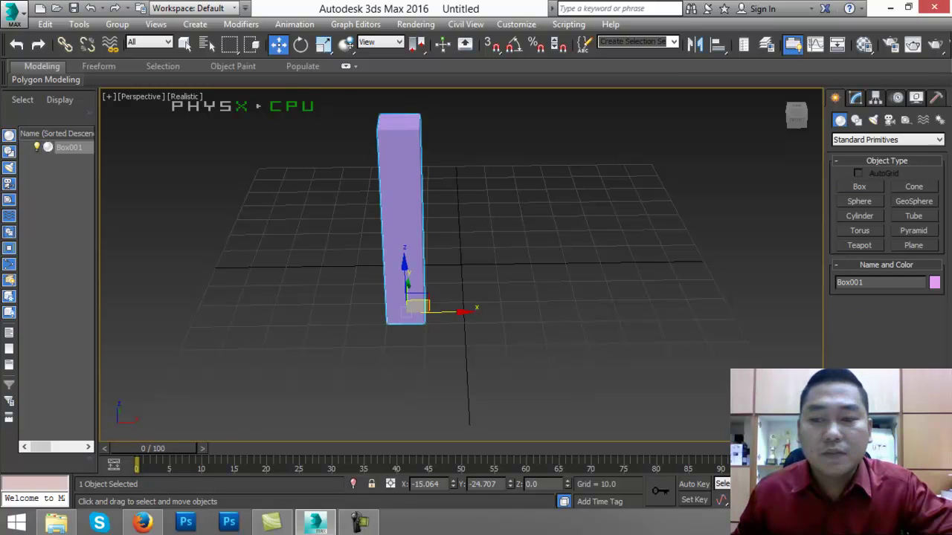
key(ctrl+r)
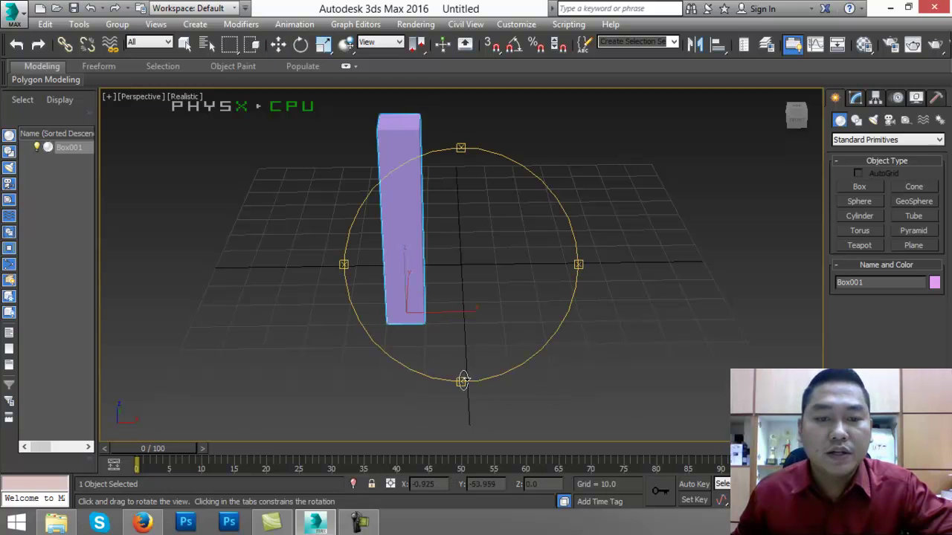
drag(462, 380, 505, 370)
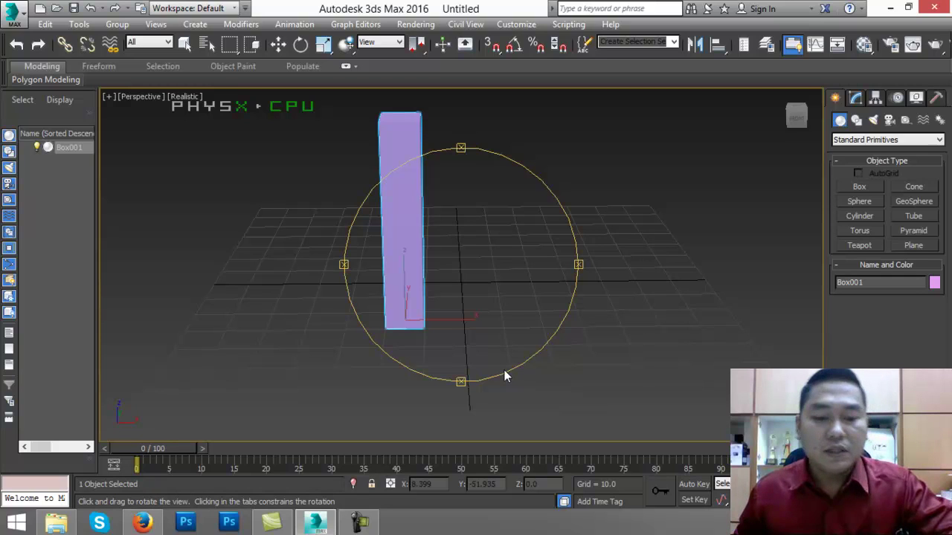
key(t)
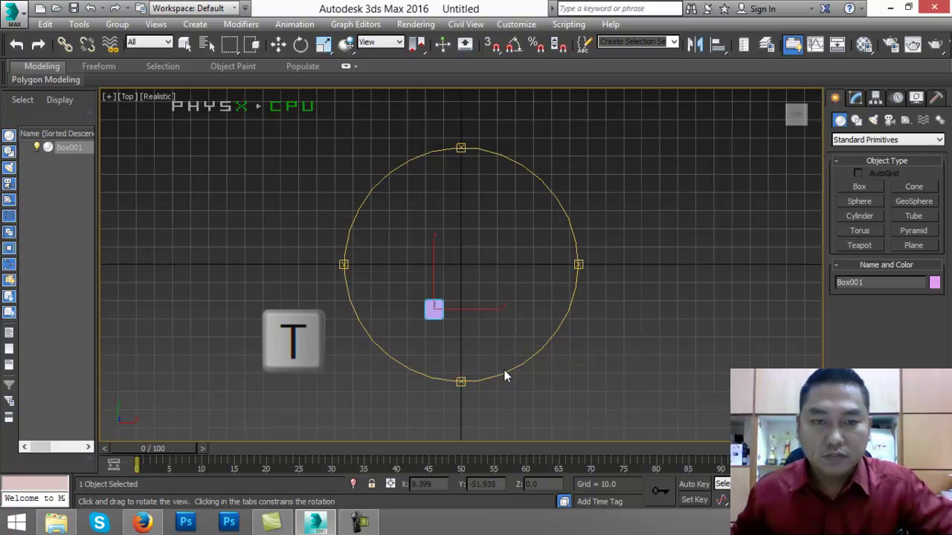
click(279, 46)
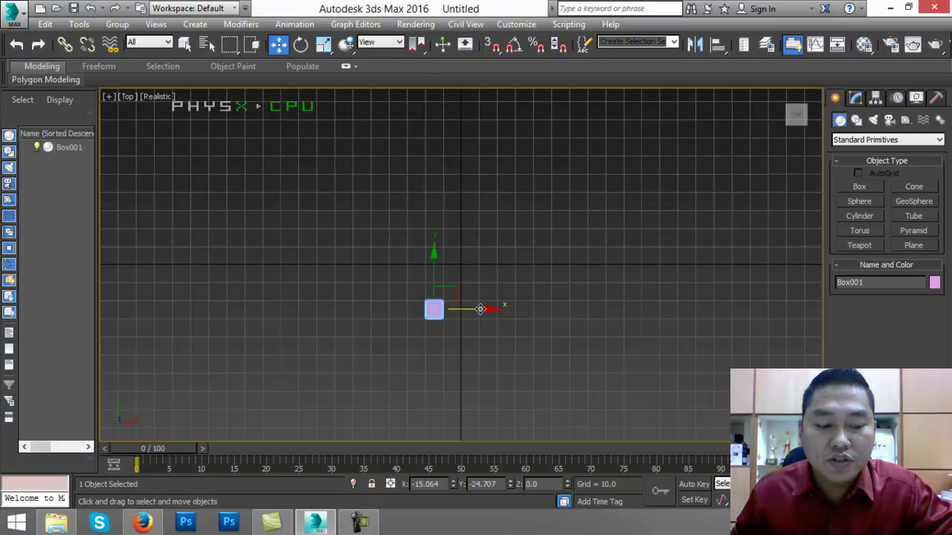
shift+drag(481, 308, 571, 327)
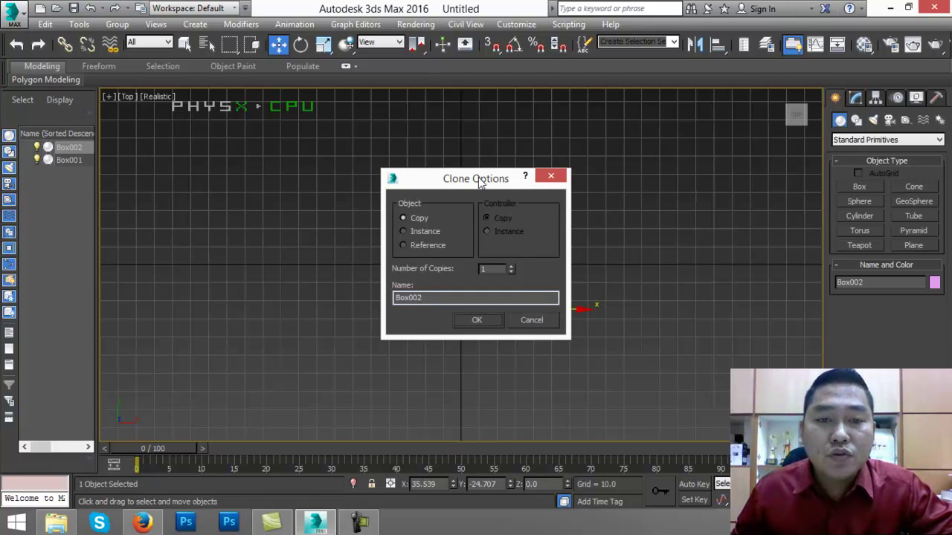
mouse_move(479, 183)
mouse_down()
mouse_move(509, 168)
mouse_move(501, 162)
mouse_up()
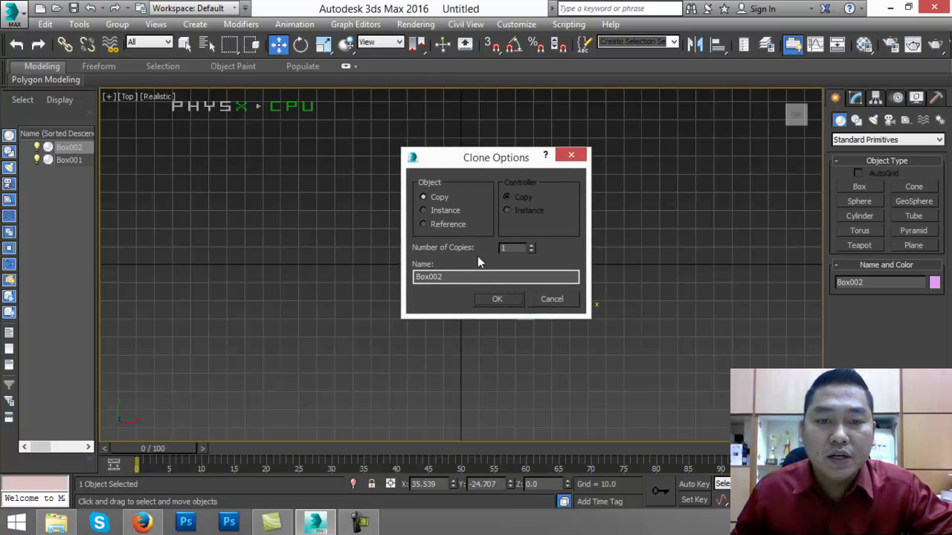
click(499, 301)
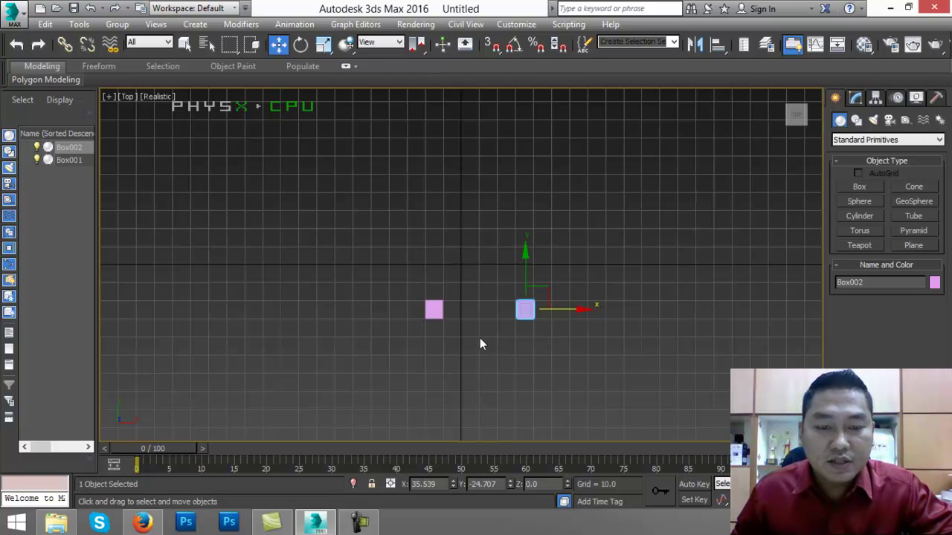
Select both boxes and clone them as copies along positive Y to form a rectangle of four legs.
ctrl+click(435, 313)
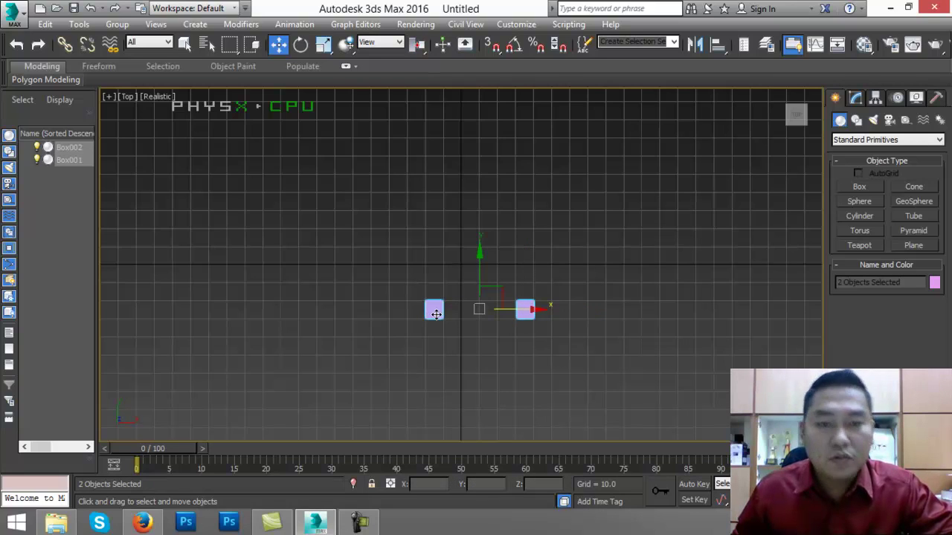
click(413, 275)
drag(388, 273, 567, 337)
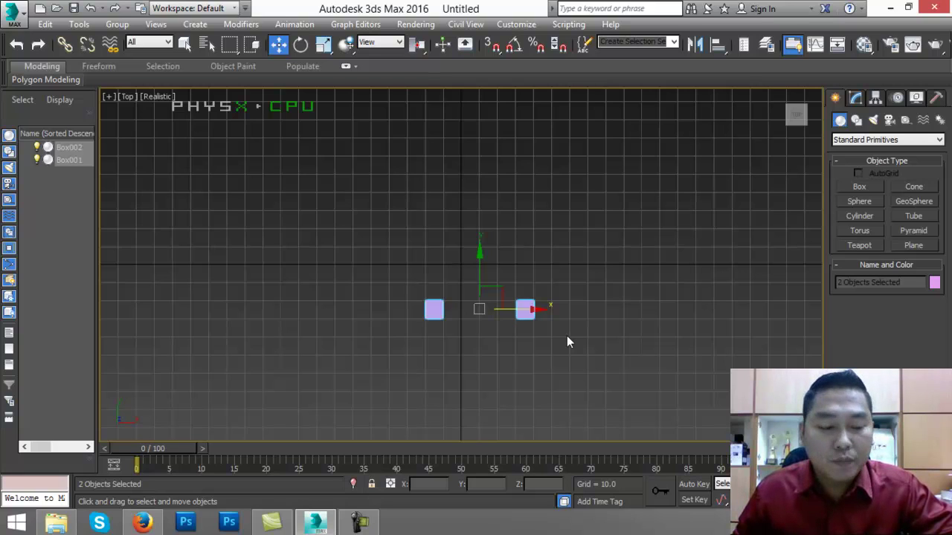
mouse_move(480, 275)
shift+mouse_down()
mouse_move(482, 223)
mouse_move(497, 187)
mouse_move(498, 203)
shift+mouse_up()
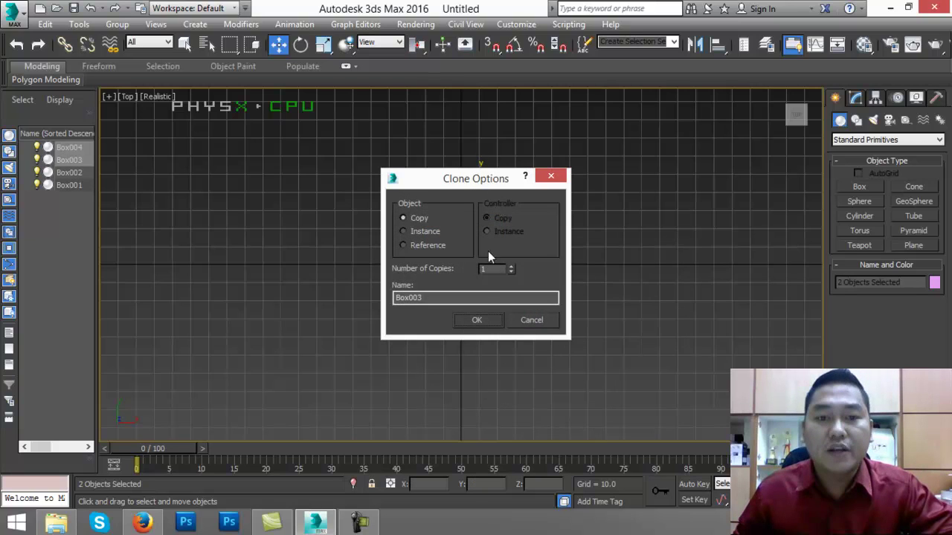
click(486, 316)
click(548, 354)
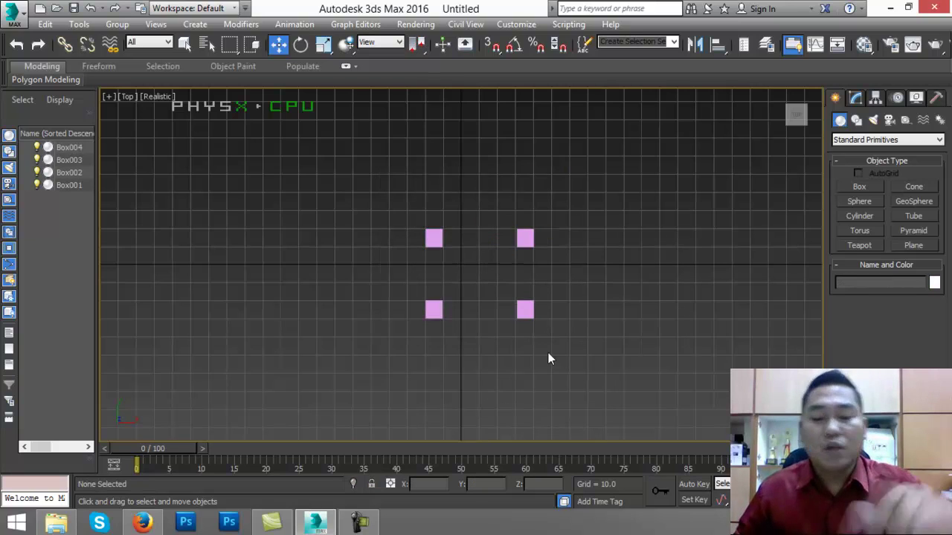
In the Perspective view, create a wide, low box on the grid whose footprint covers all four legs.
key(p)
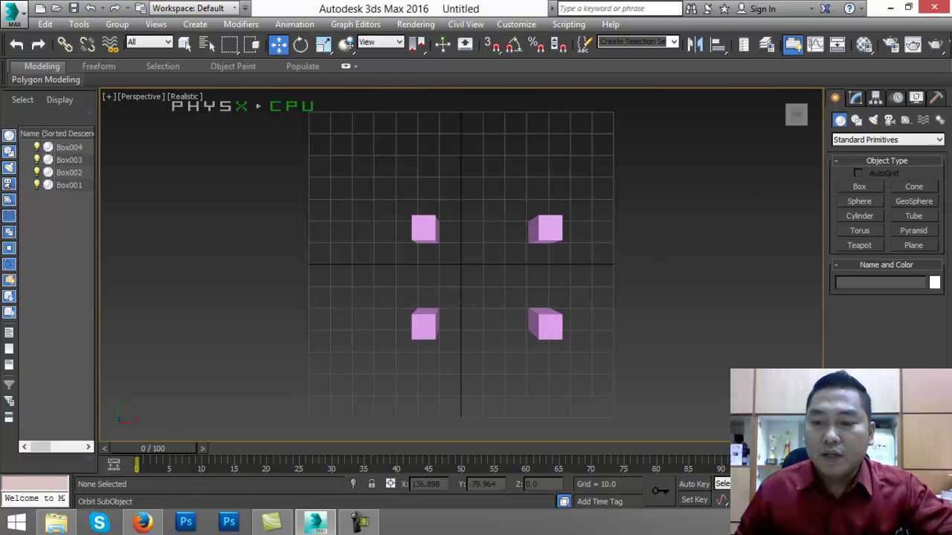
click(925, 501)
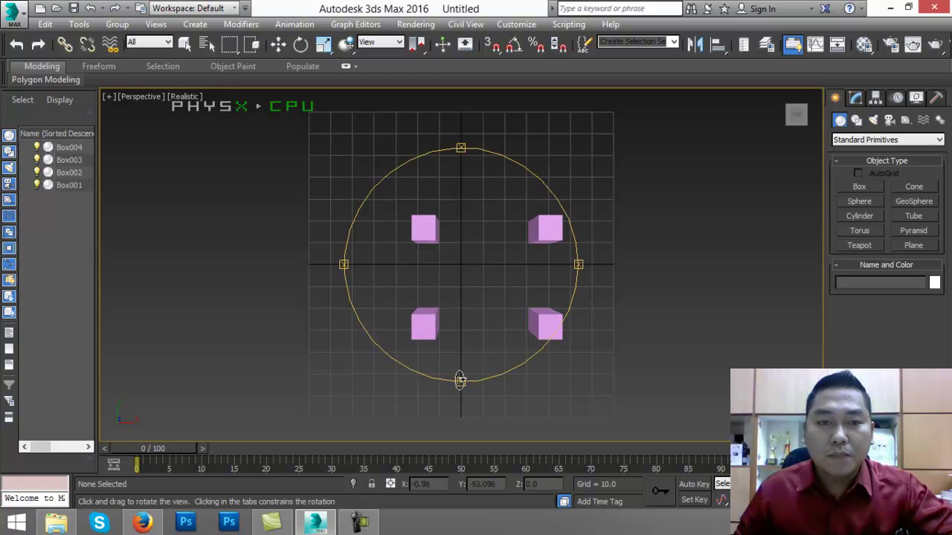
drag(461, 381, 427, 312)
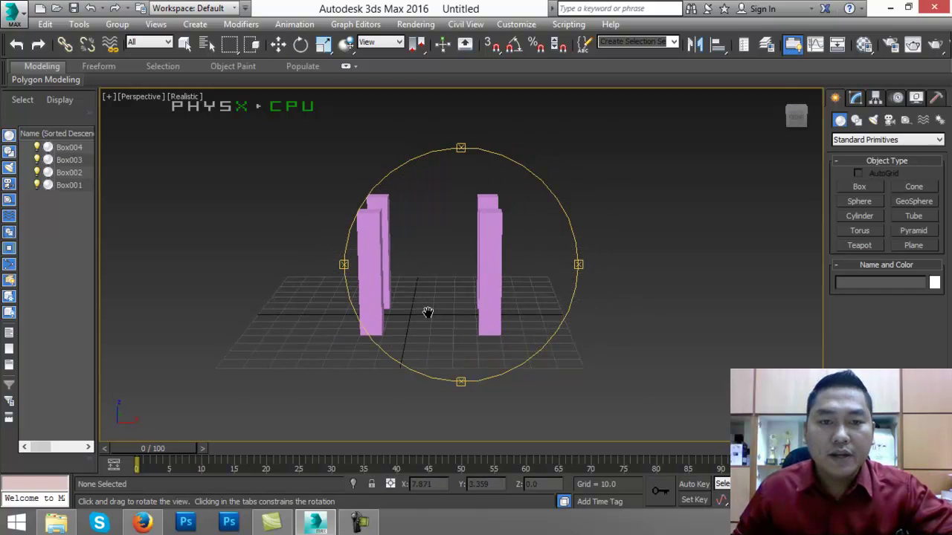
drag(575, 266, 578, 266)
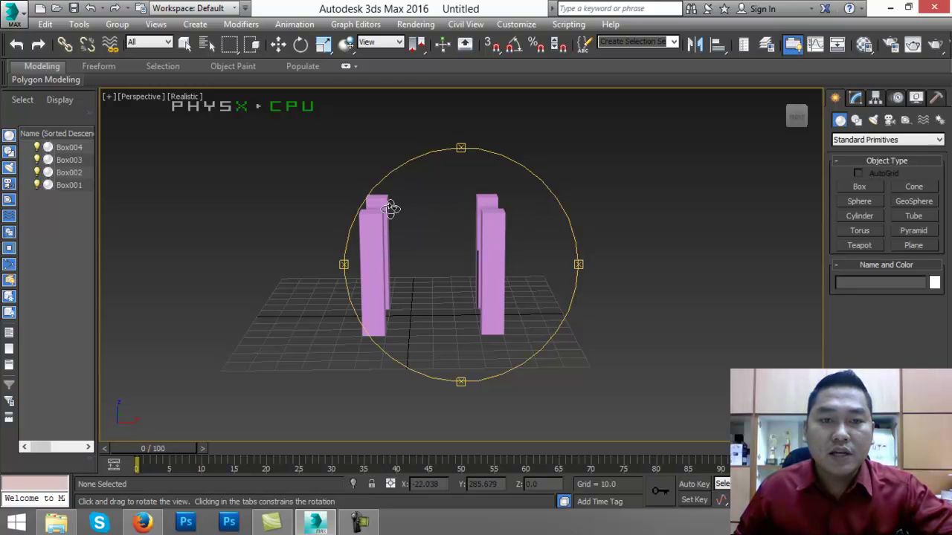
click(860, 187)
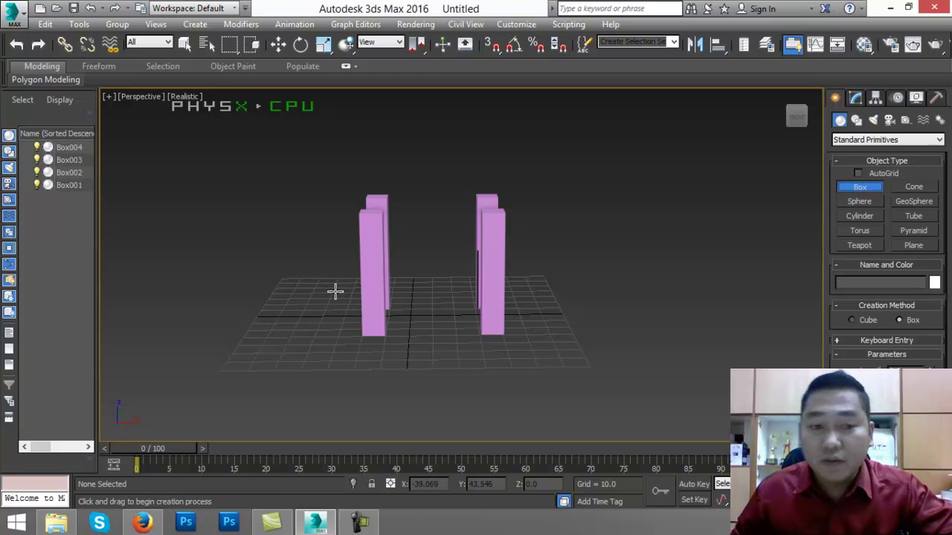
drag(335, 291, 524, 348)
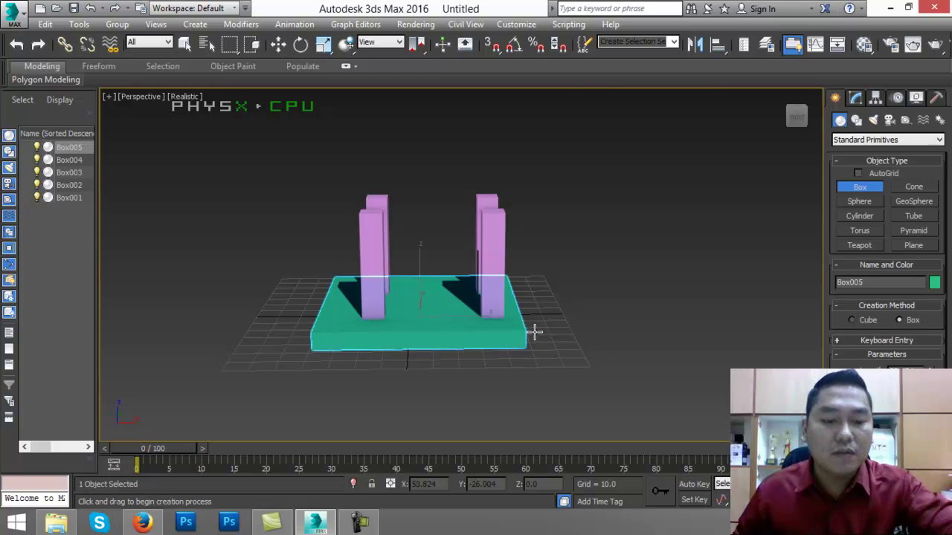
Centre the slab around the four legs in a wireframe Top view, at about X 9.8, Y -5.7.
key(t)
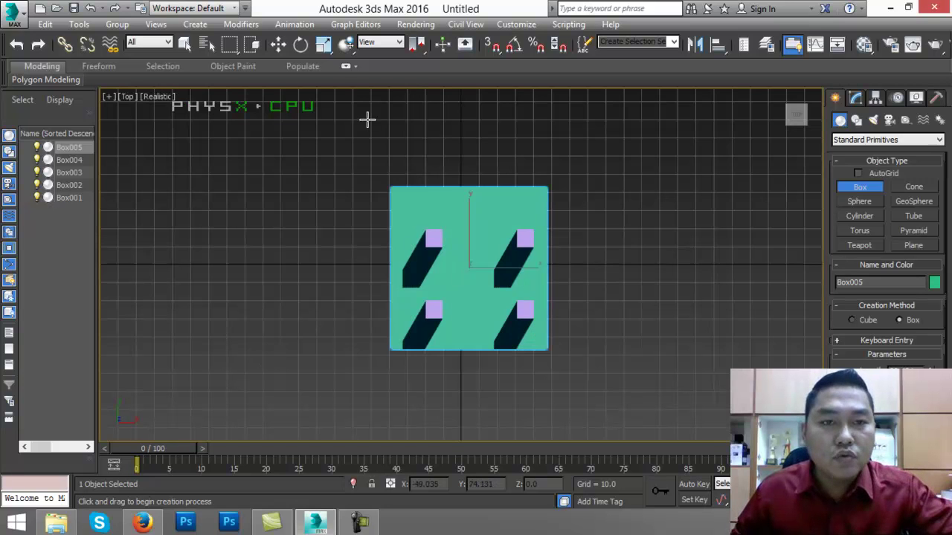
click(279, 45)
drag(469, 217, 469, 237)
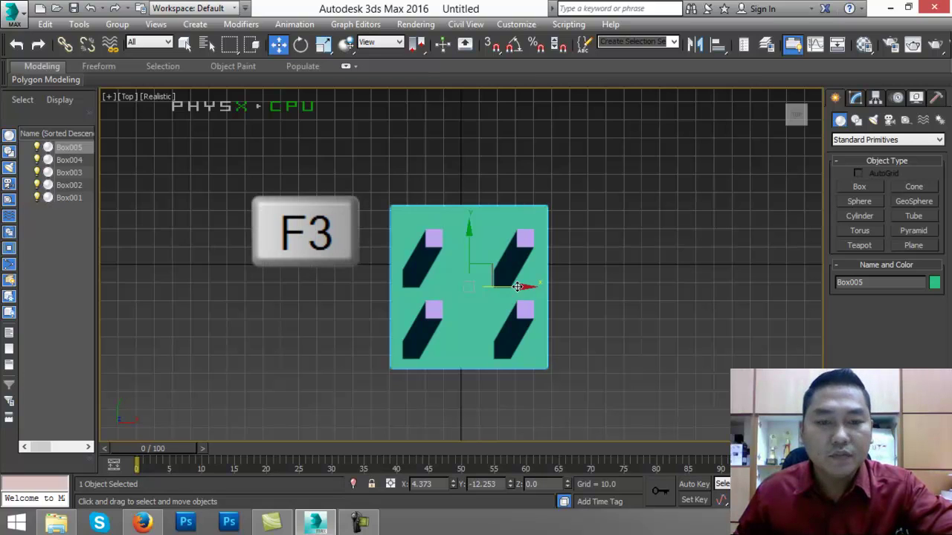
key(F3)
drag(516, 286, 533, 286)
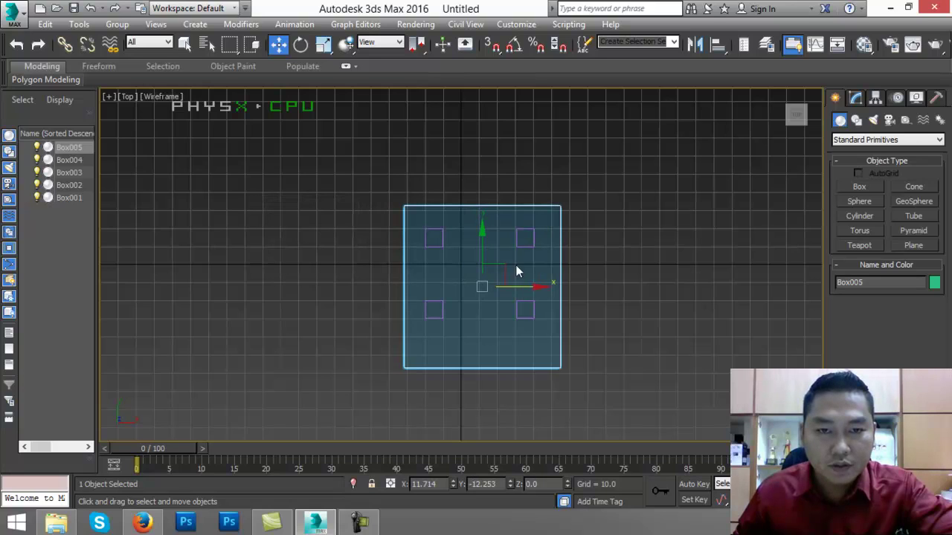
drag(482, 241, 485, 230)
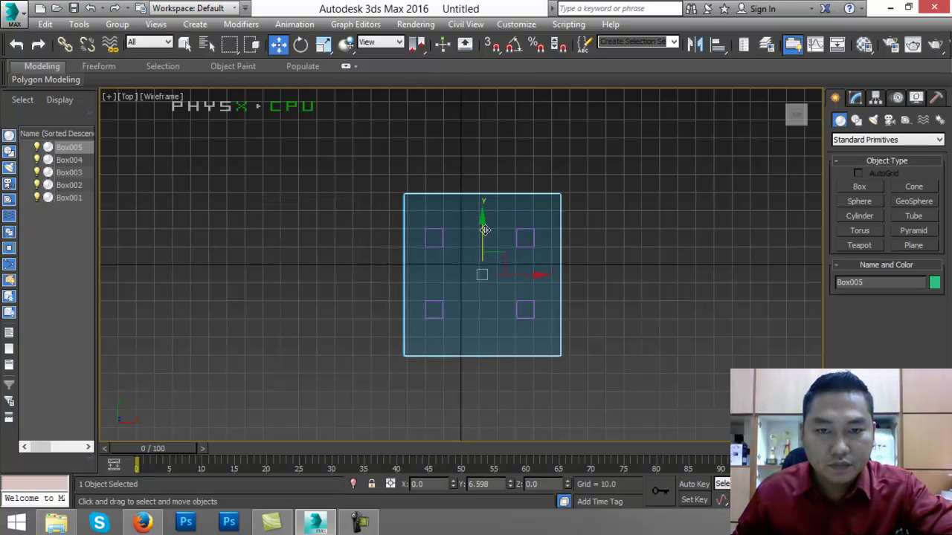
drag(528, 275, 525, 276)
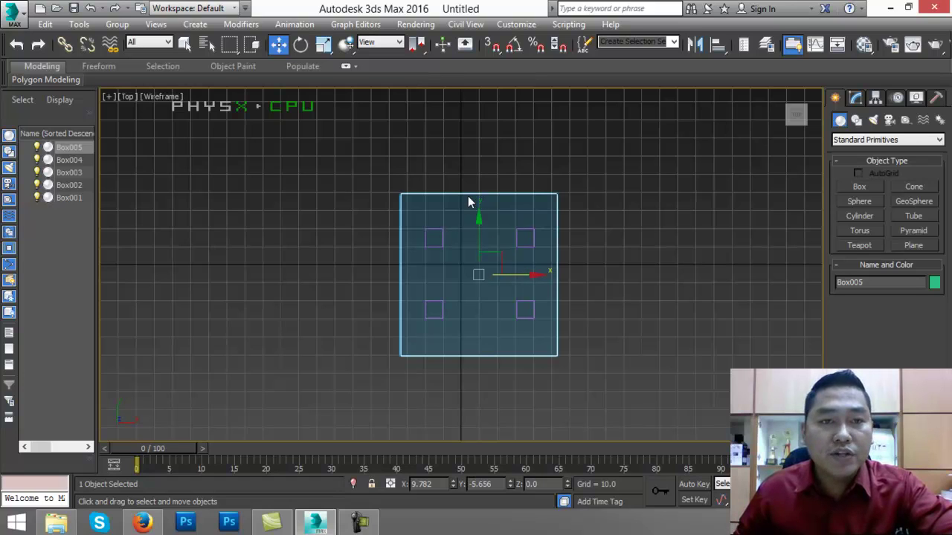
Scale the slab to about 67% along Y and 82% along X, and nudge it to about X 10.2.
click(326, 50)
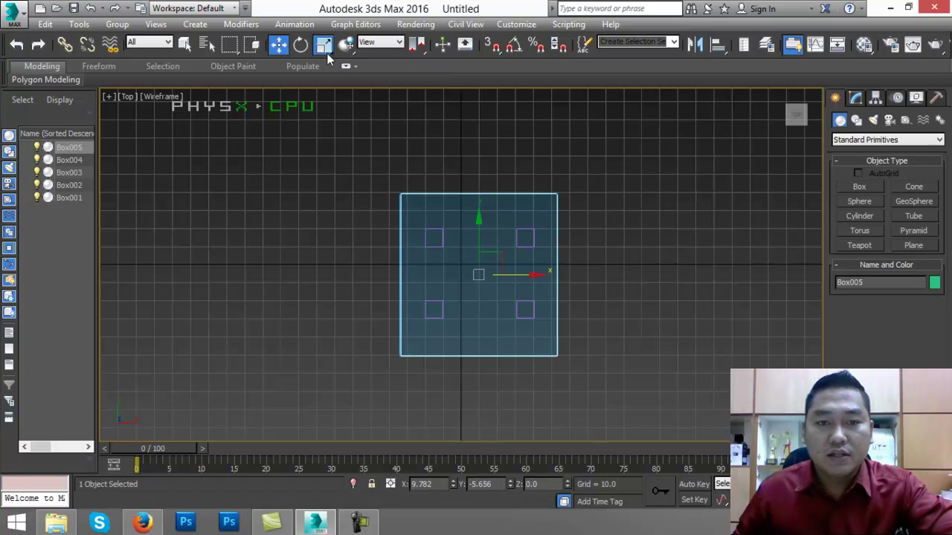
drag(480, 208, 487, 239)
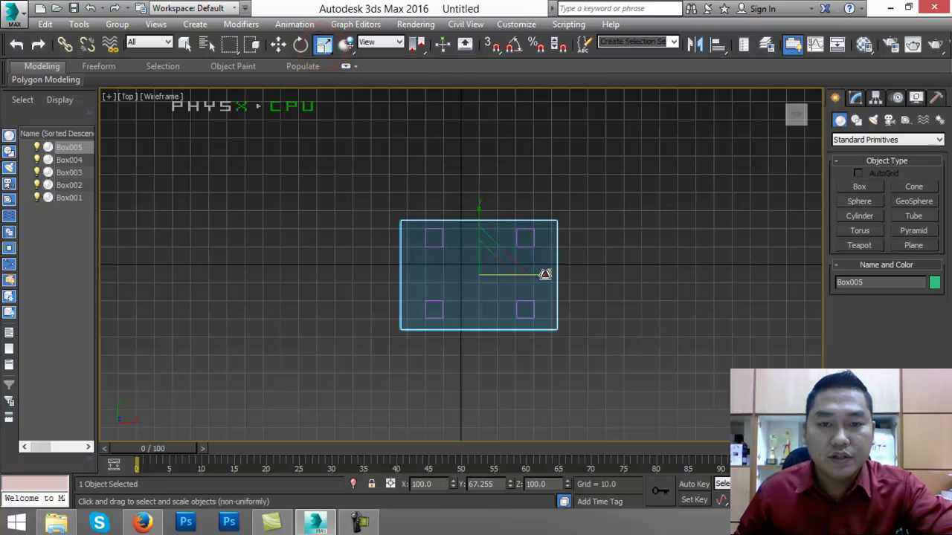
drag(546, 273, 534, 275)
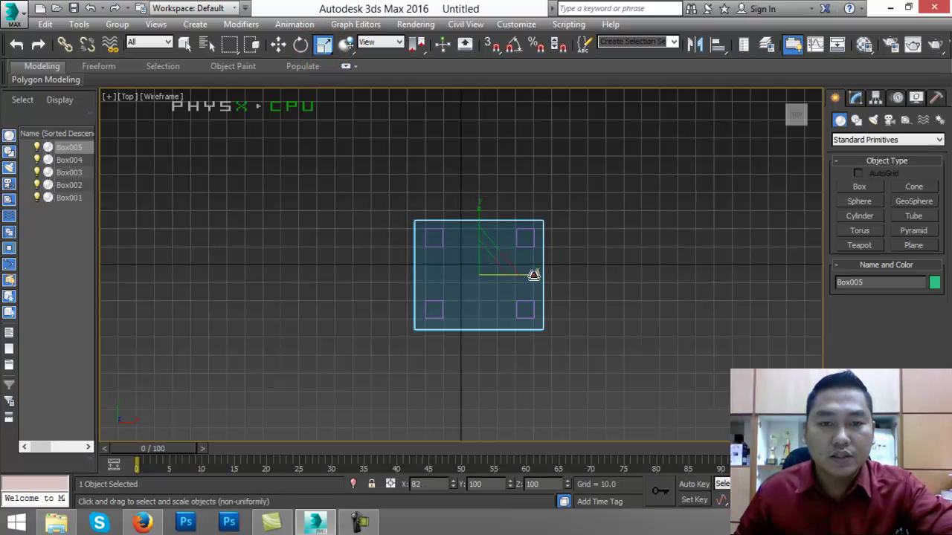
key(w)
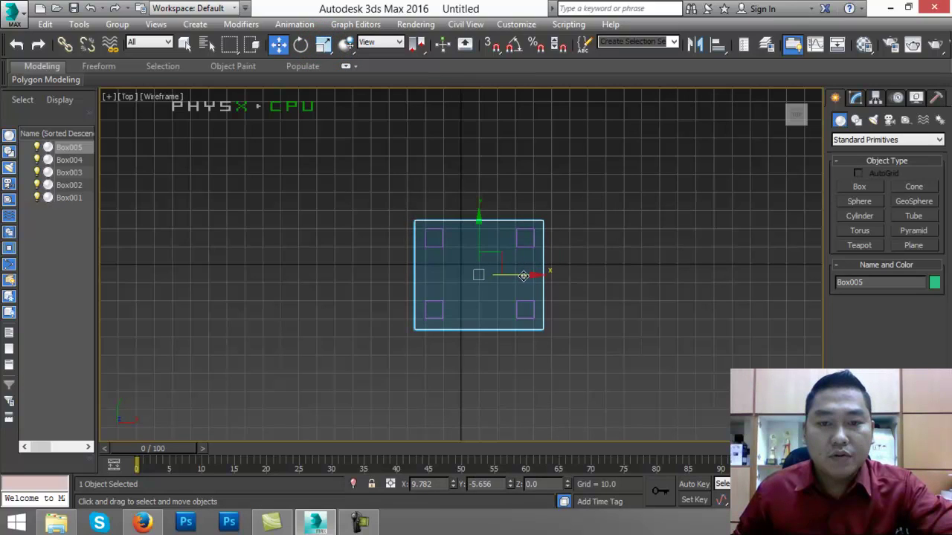
drag(524, 276, 524, 276)
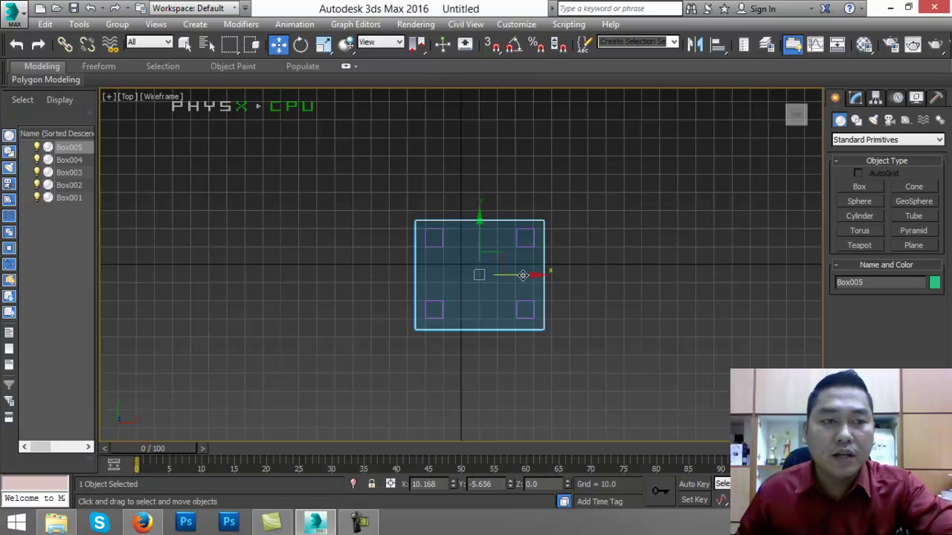
Raise the slab onto the leg tops in the Front view, to a height of about 51.4, and show the Perspective view shaded.
key(f)
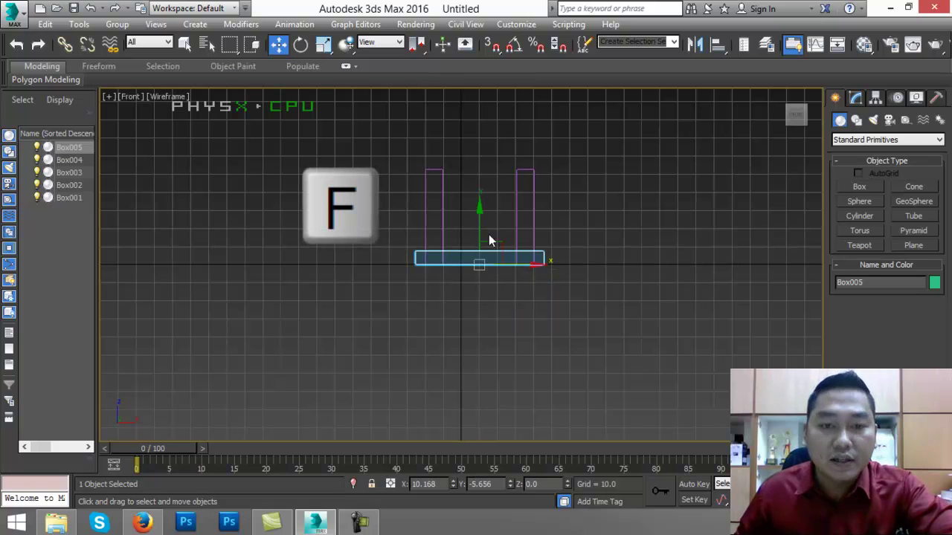
drag(480, 218, 494, 125)
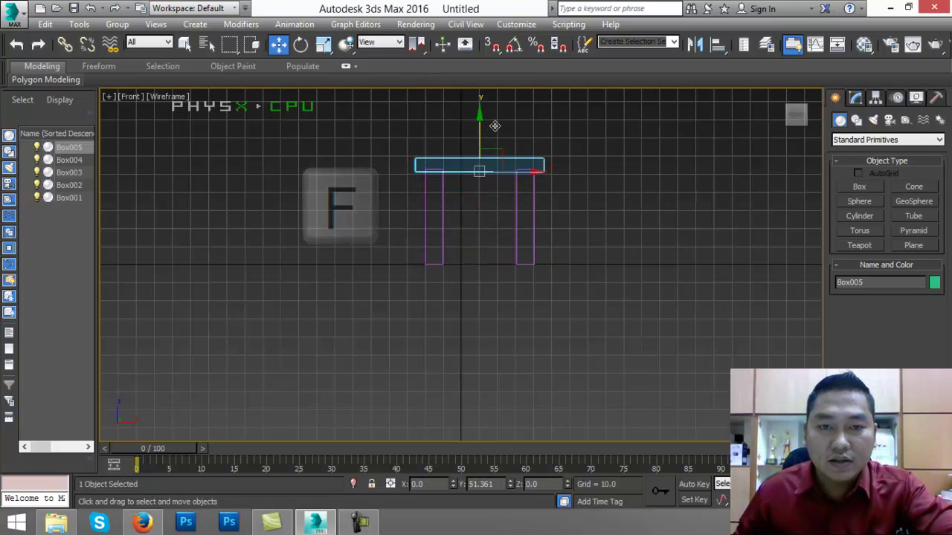
click(610, 230)
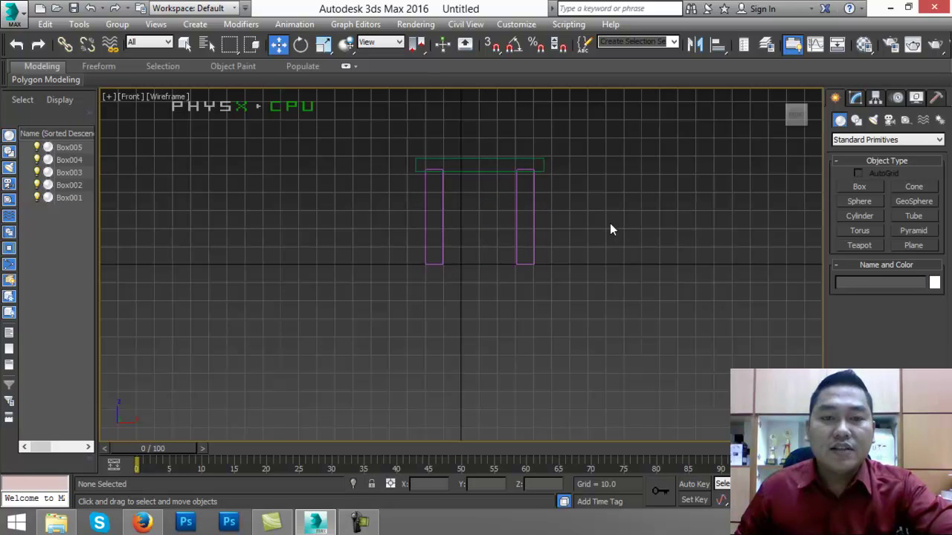
middle_drag(571, 221, 552, 289)
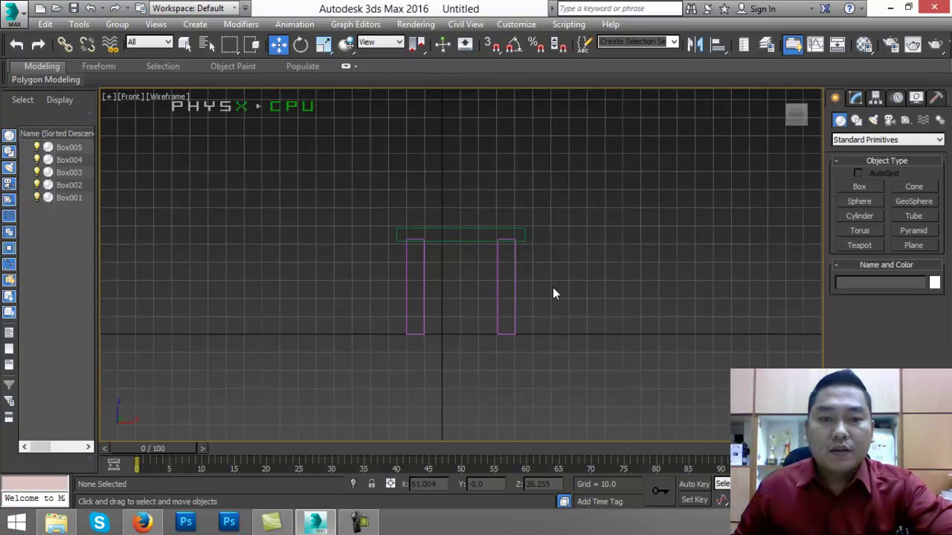
key(p)
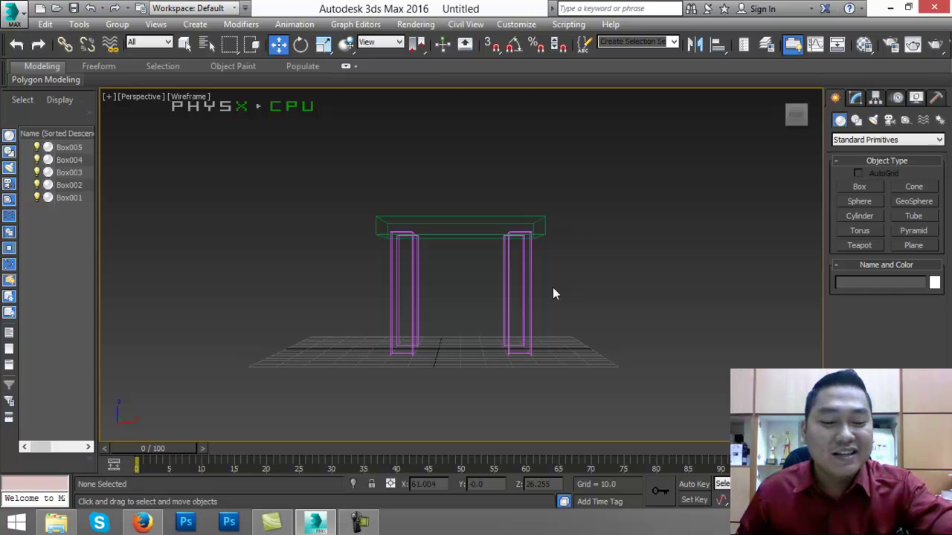
key(F3)
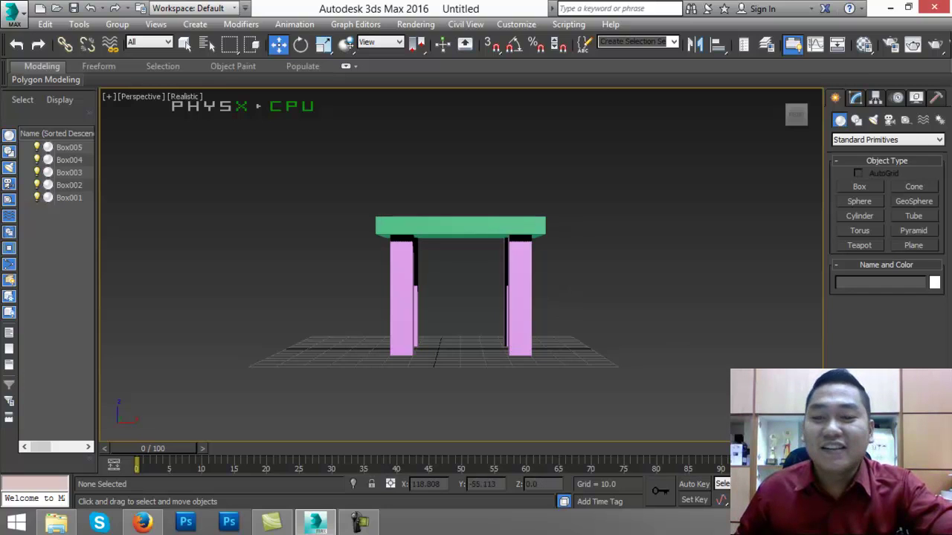
key(ctrl+r)
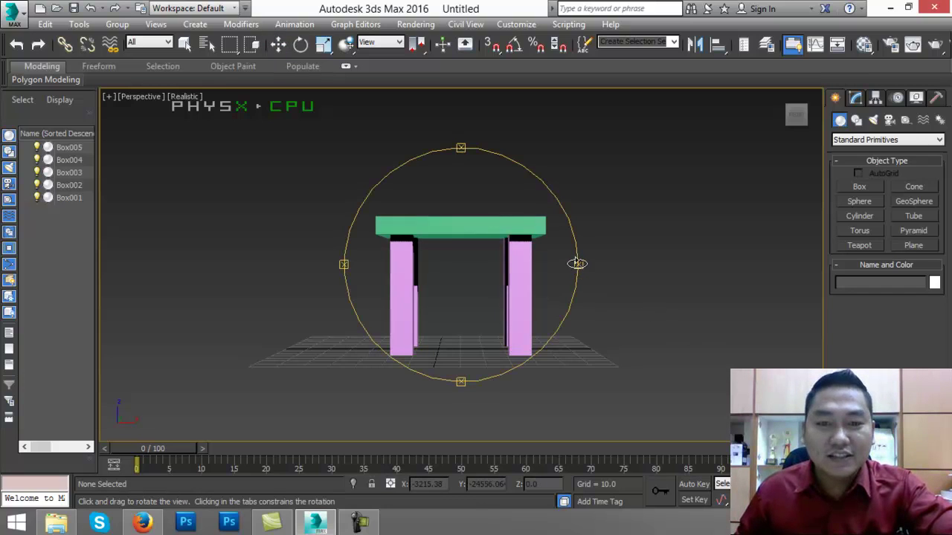
drag(583, 278, 579, 341)
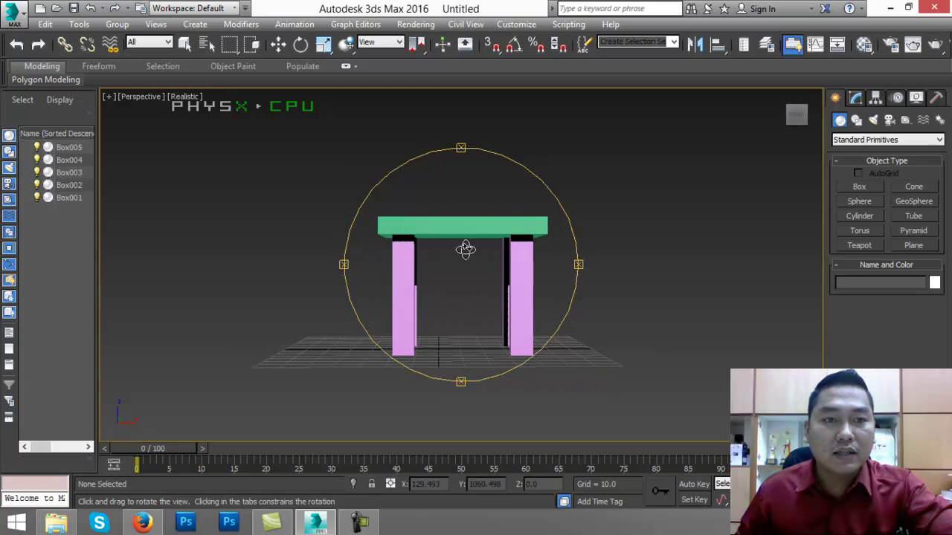
Select the two legs at the negative X end and clone them upward in the Front view as copies standing on the slab.
click(282, 52)
drag(344, 276, 460, 400)
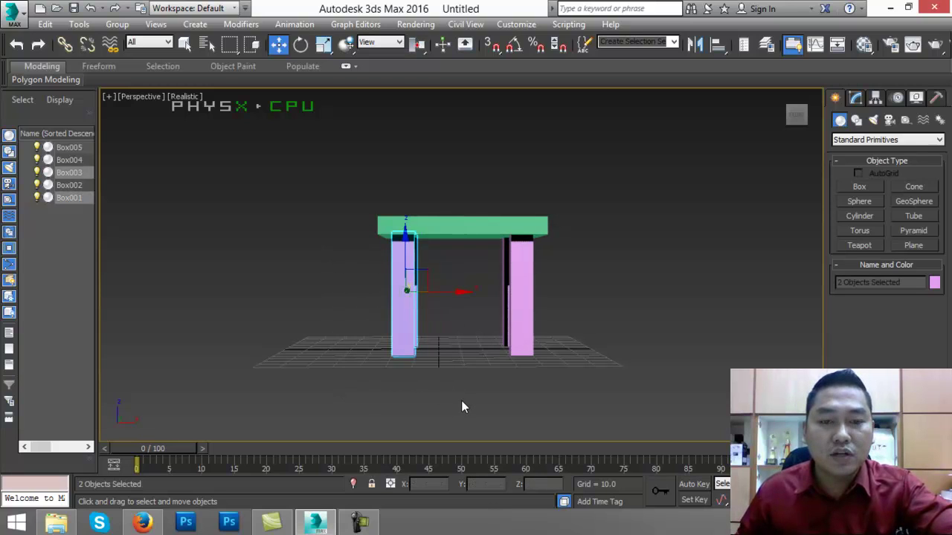
key(f)
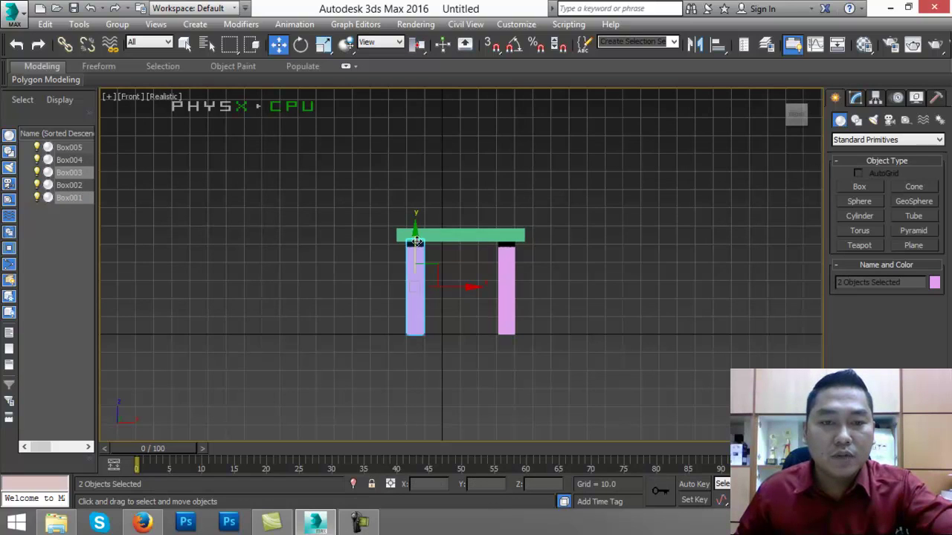
mouse_move(414, 244)
mouse_down()
mouse_move(415, 169)
mouse_move(428, 143)
mouse_up()
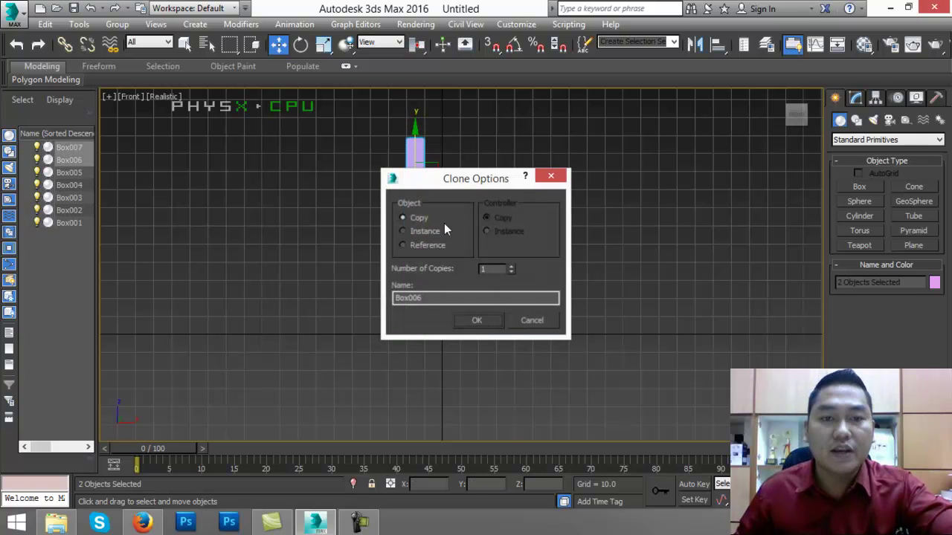
click(475, 320)
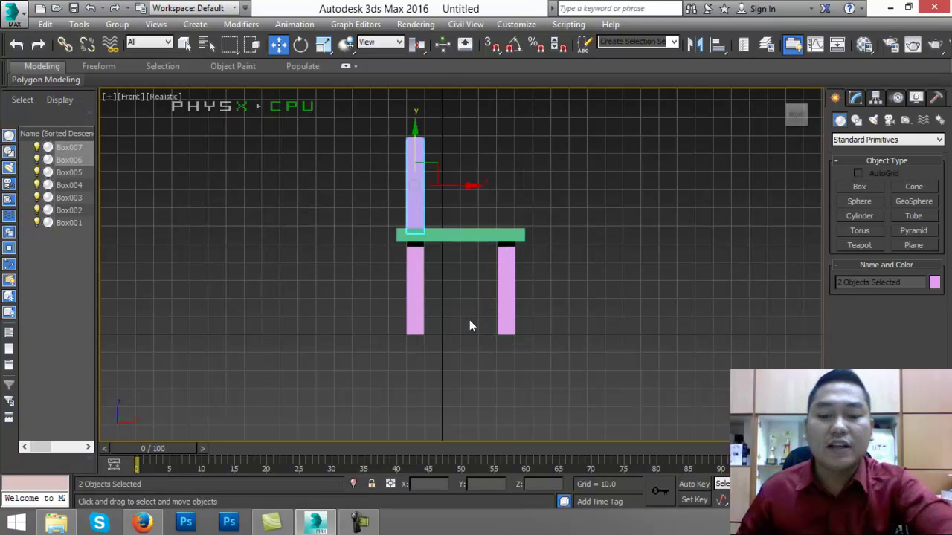
Clone the seat slab as a copy straight up along Z in the Perspective view, to about Z 93.5.
key(p)
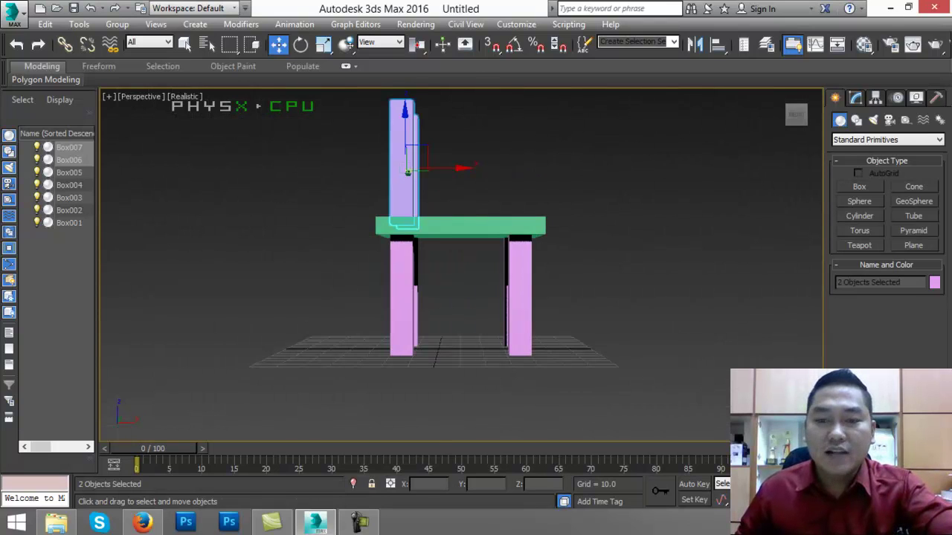
key(ctrl+r)
drag(574, 267, 467, 236)
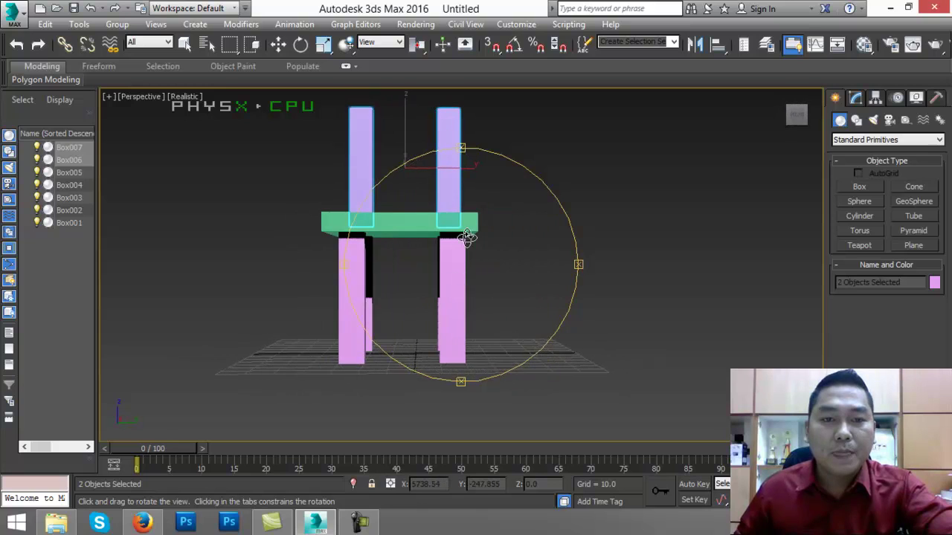
drag(462, 147, 460, 170)
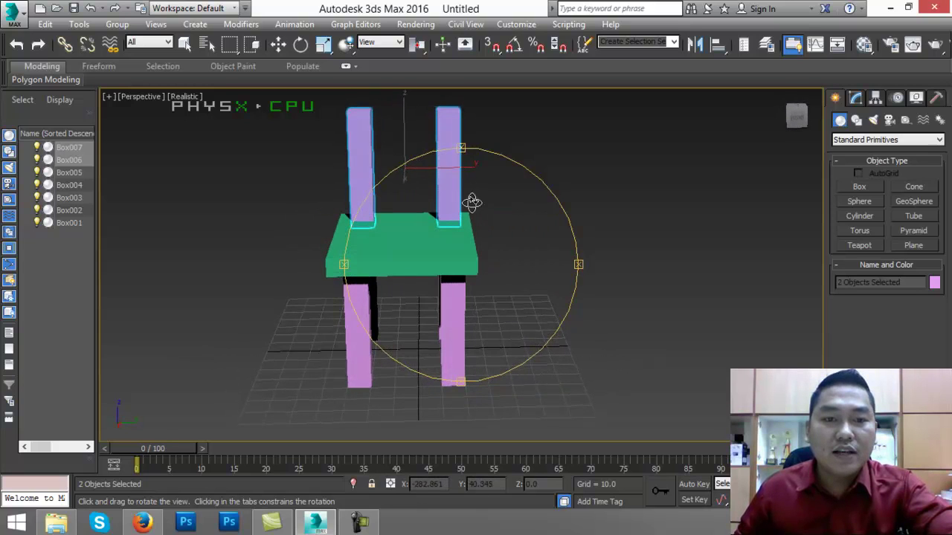
drag(472, 202, 510, 251)
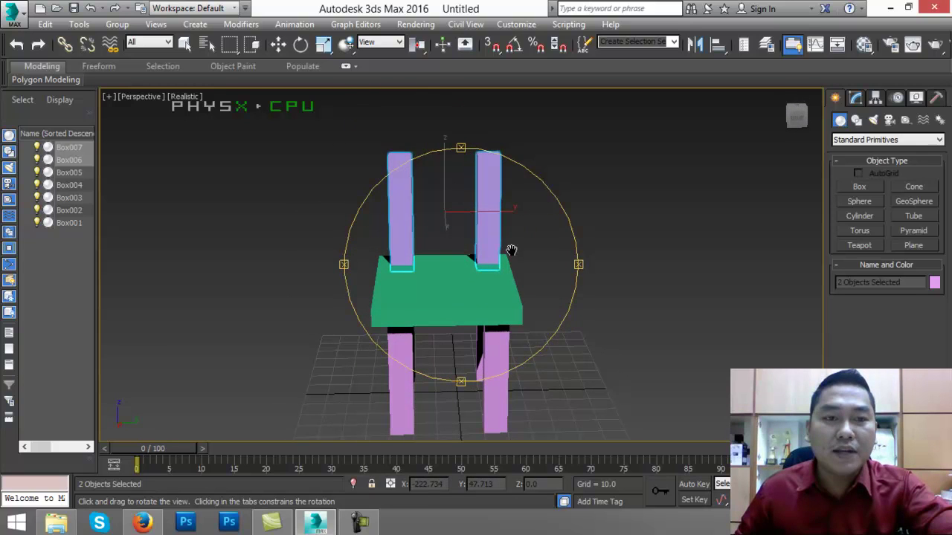
click(278, 46)
click(445, 296)
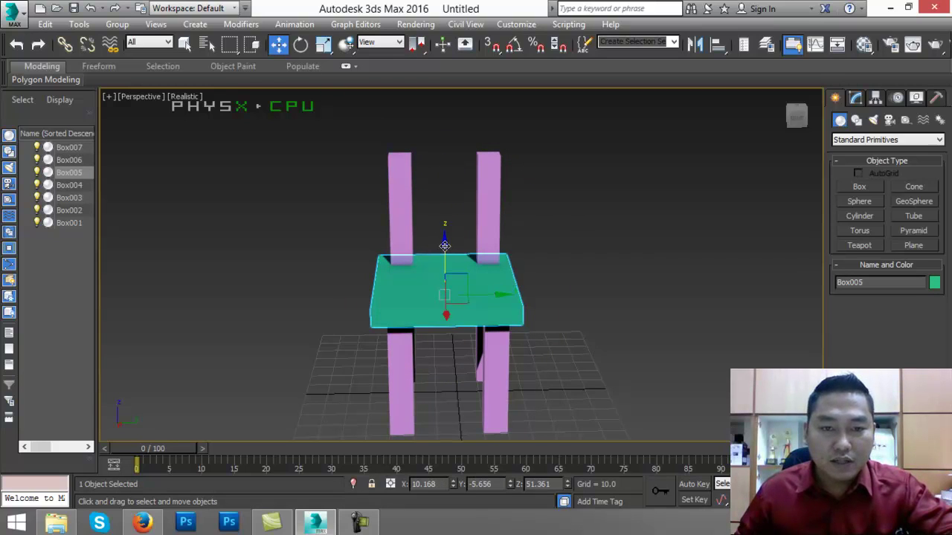
mouse_move(444, 245)
shift+mouse_down()
mouse_move(458, 151)
mouse_move(456, 201)
shift+mouse_up()
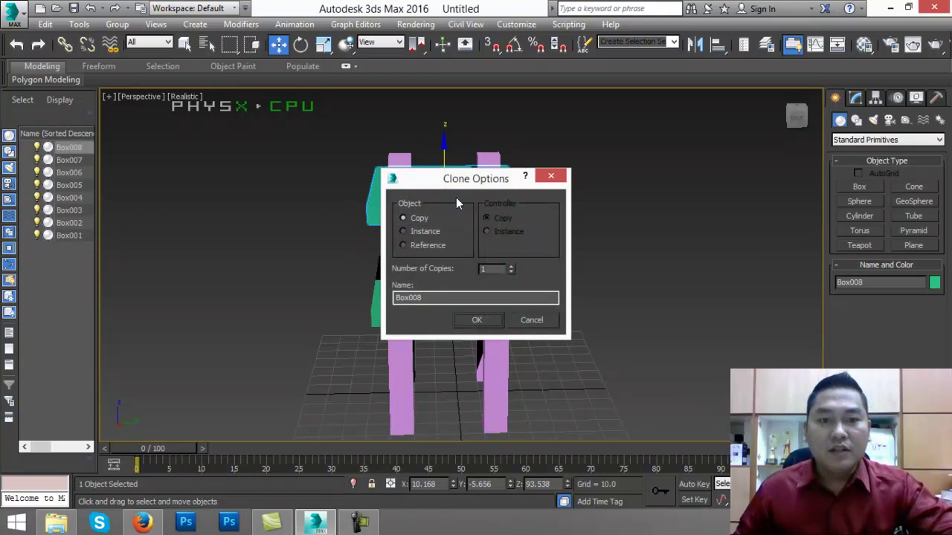
click(476, 321)
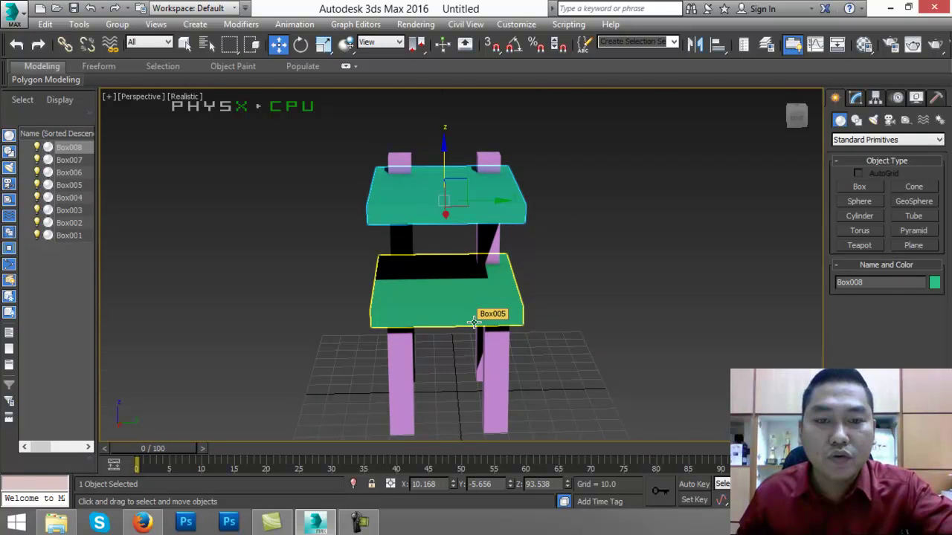
Rotate the copied slab 90 degrees clockwise in the Front view with angle snapping on, so it stands upright.
key(f)
middle_drag(497, 205, 498, 270)
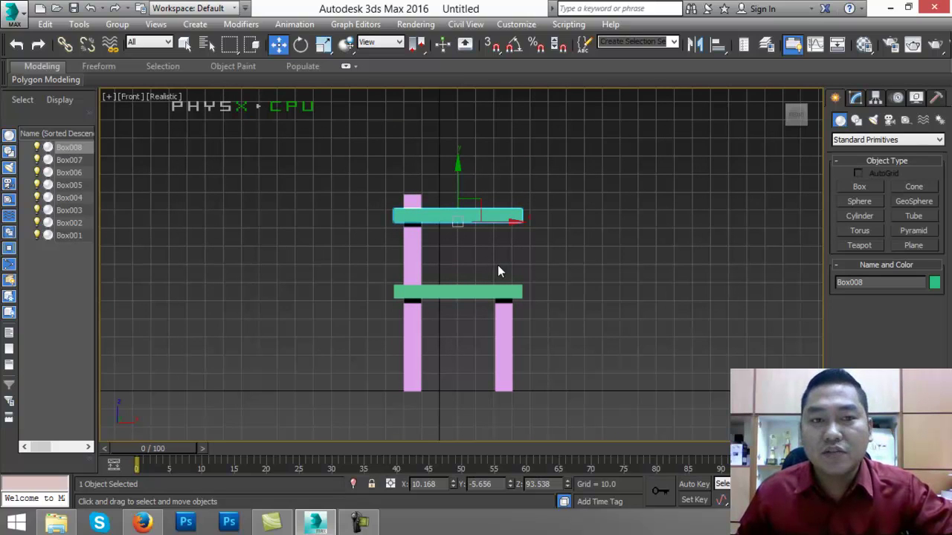
click(308, 49)
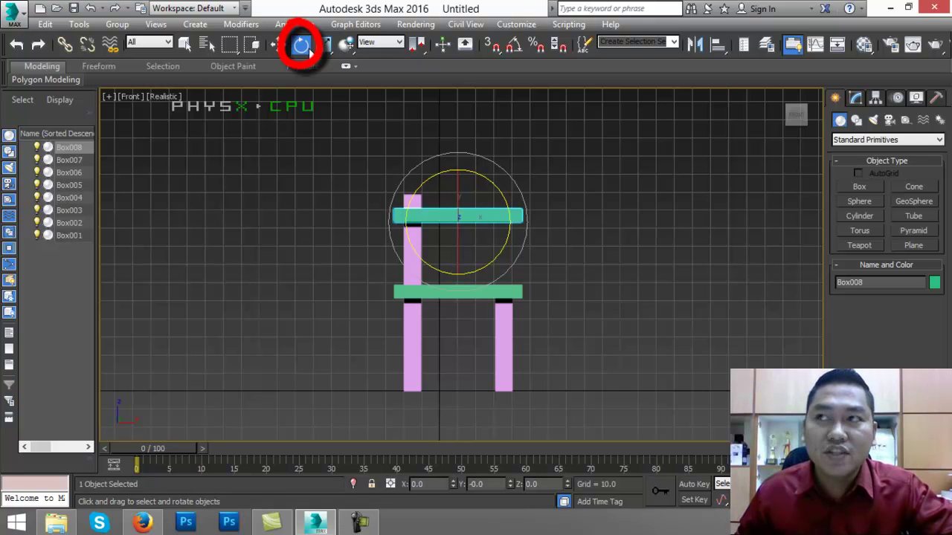
click(514, 44)
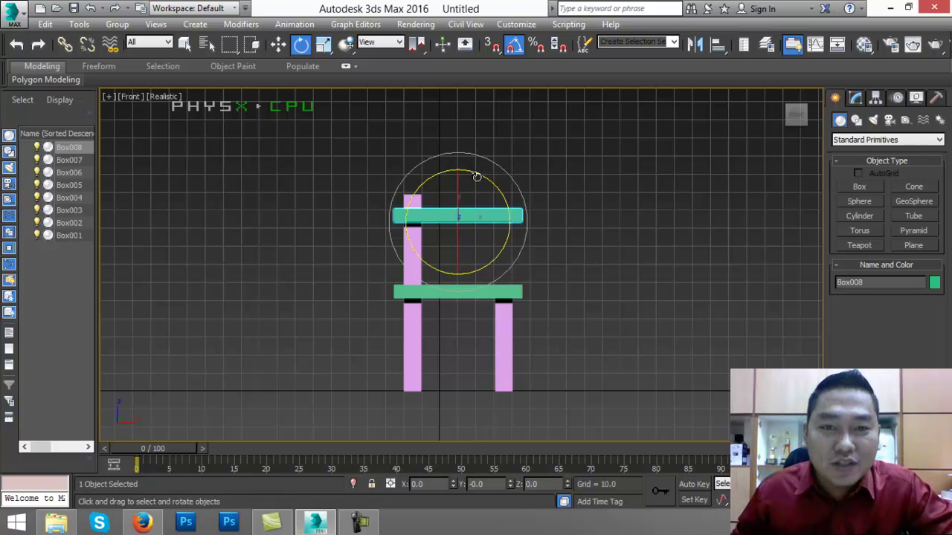
drag(472, 172, 531, 209)
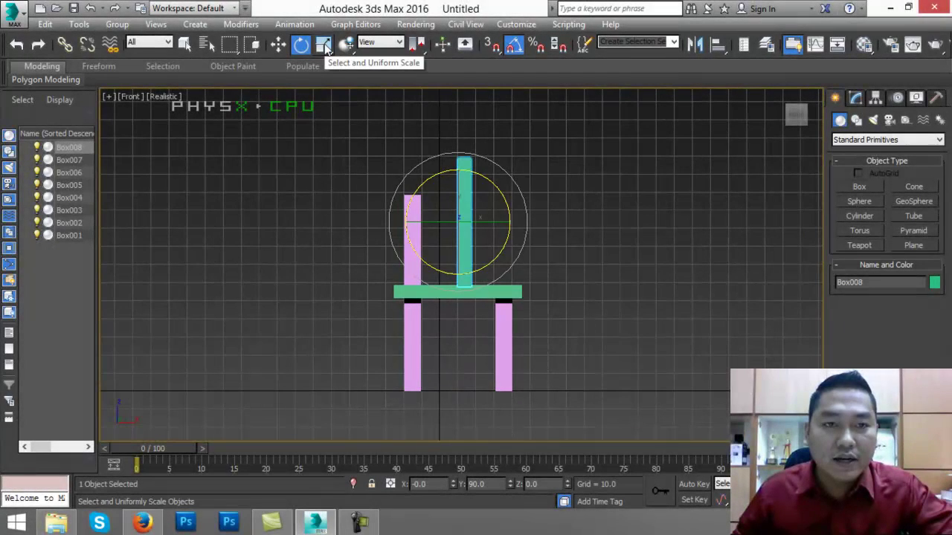
Scale the upright slab to about 60% of its height and move it along X against the back posts, to about X -14.4.
click(324, 46)
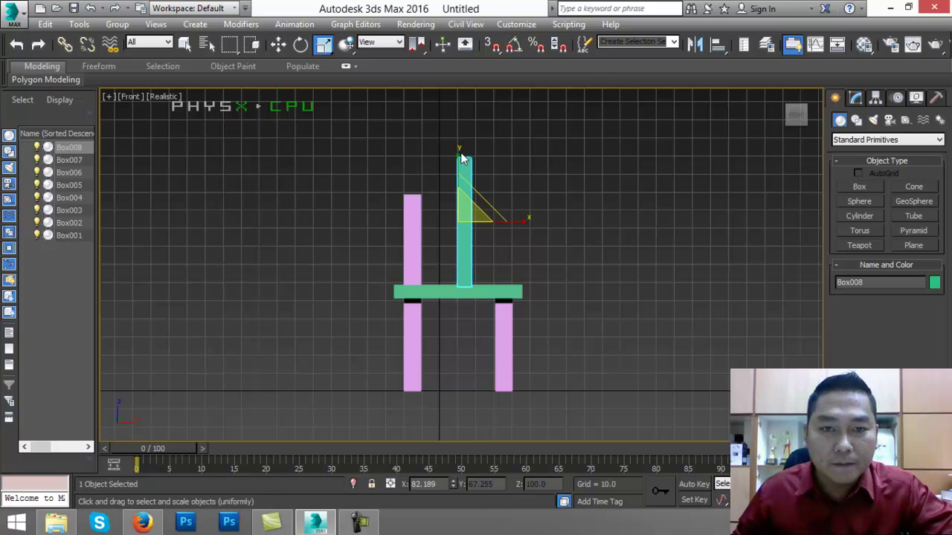
drag(455, 155, 465, 189)
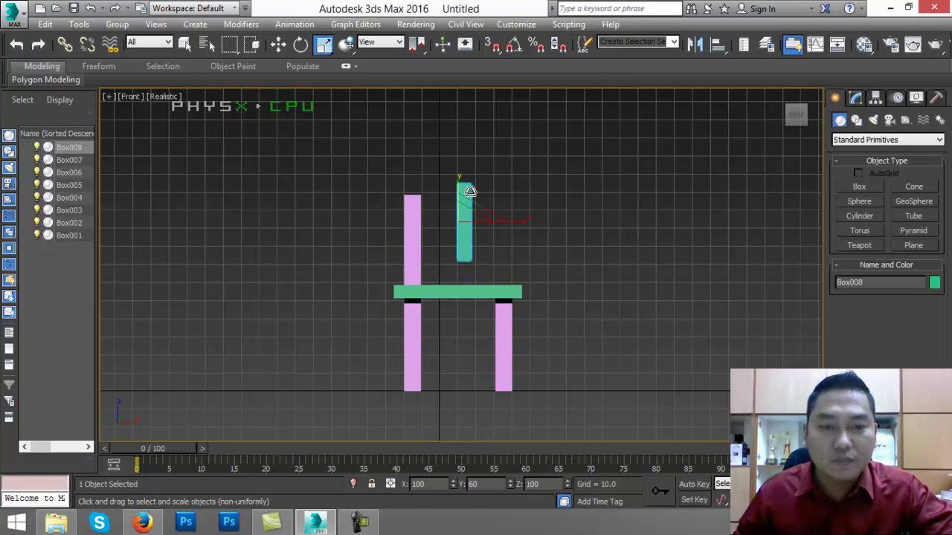
key(w)
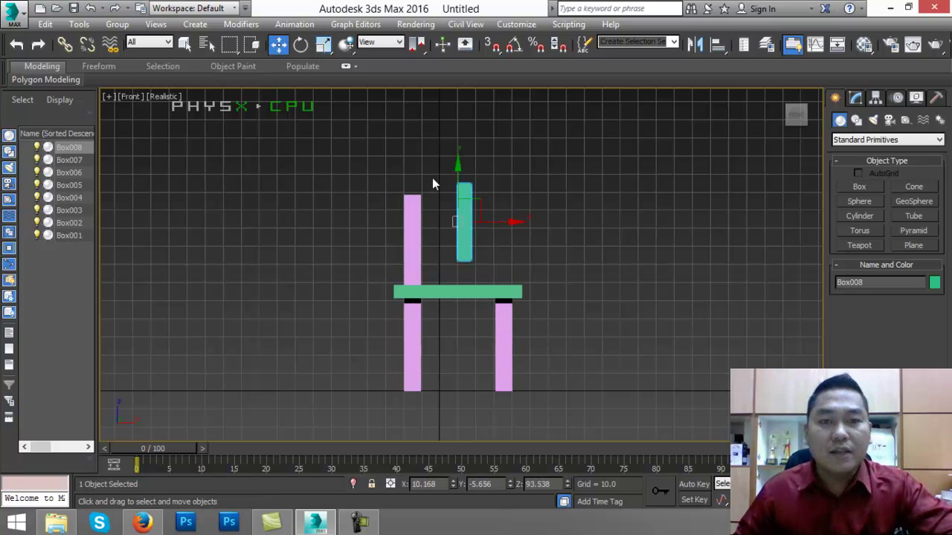
click(563, 202)
key(p)
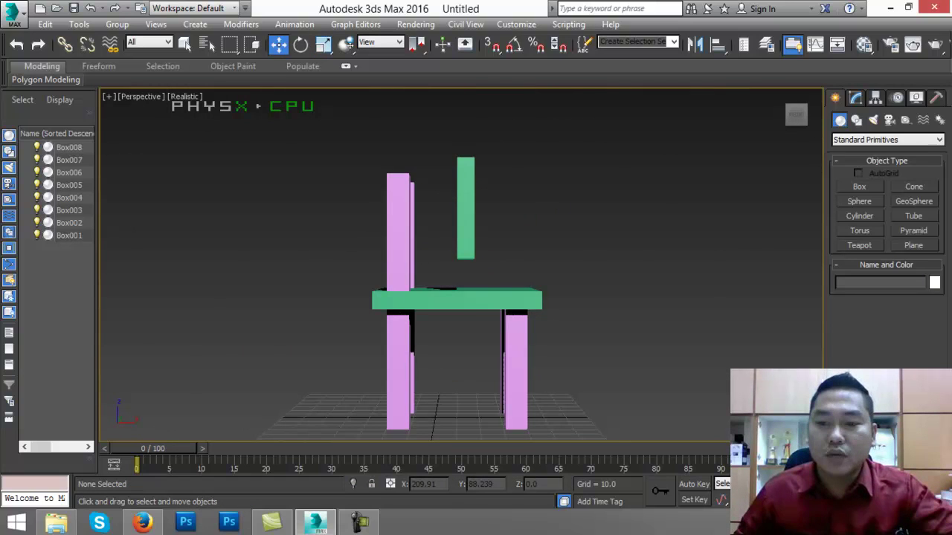
click(472, 217)
drag(494, 214, 443, 215)
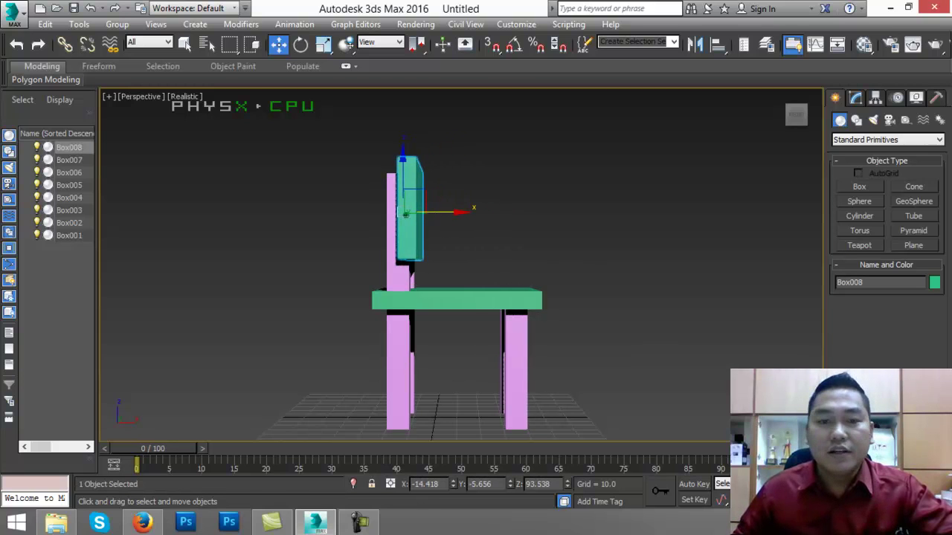
Select all the boxes of the chair and set their object colour to white.
key(ctrl+r)
drag(569, 279, 437, 300)
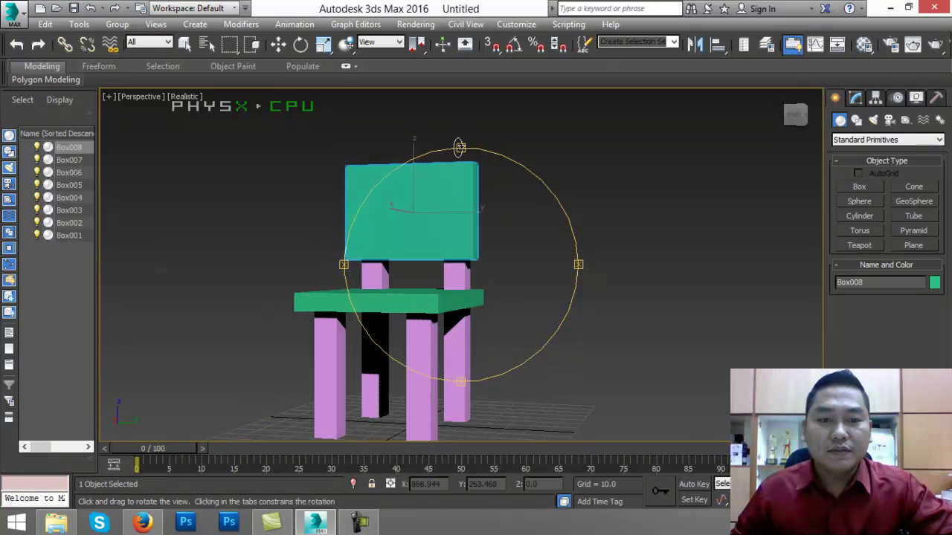
drag(459, 149, 458, 153)
middle_drag(453, 238, 476, 223)
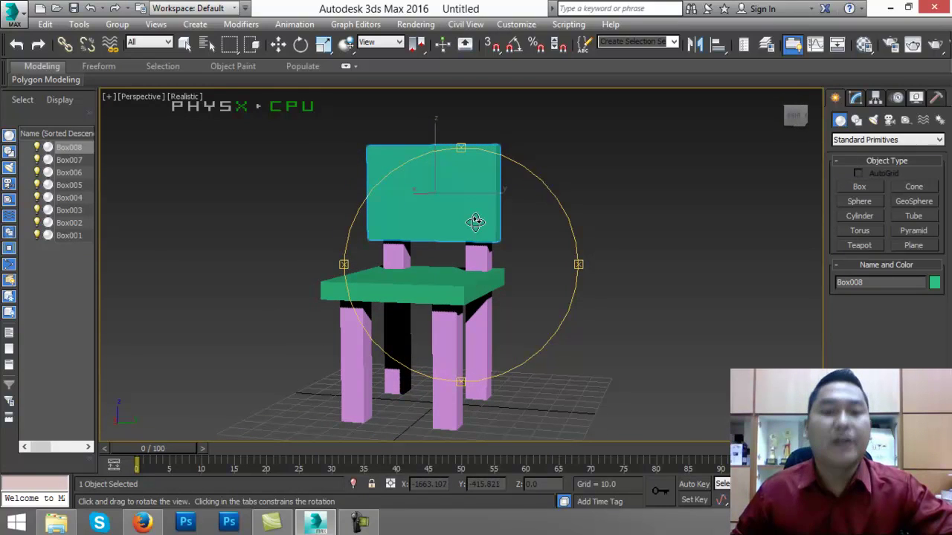
click(272, 49)
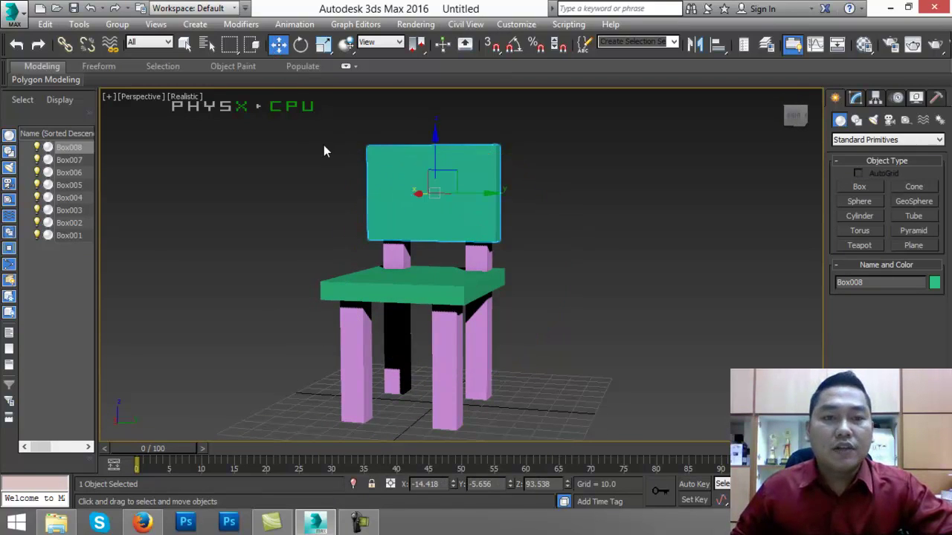
click(297, 130)
key(a)
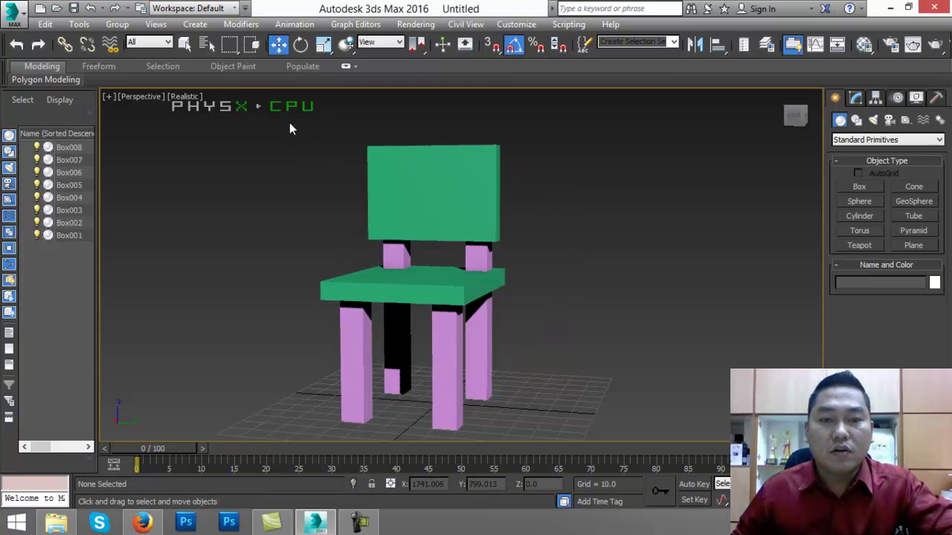
click(401, 191)
key(ctrl+a)
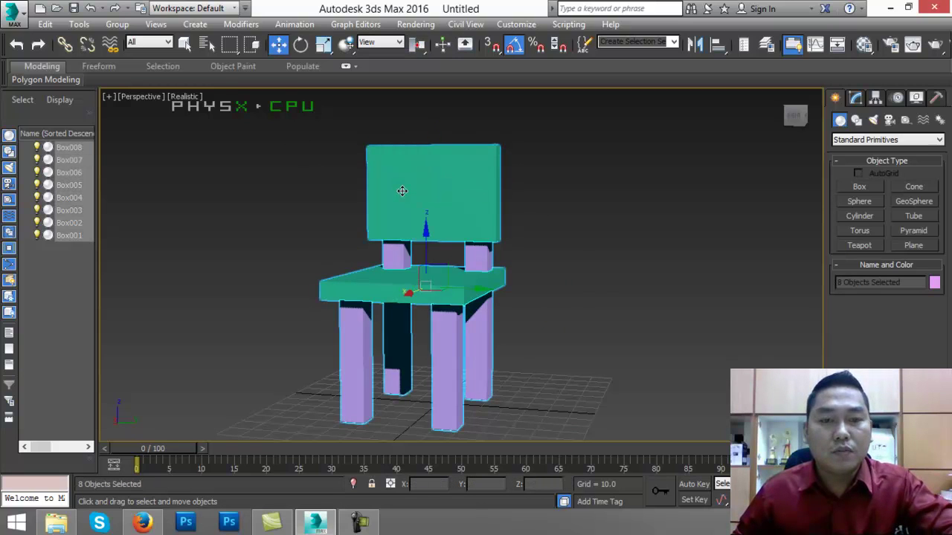
click(934, 283)
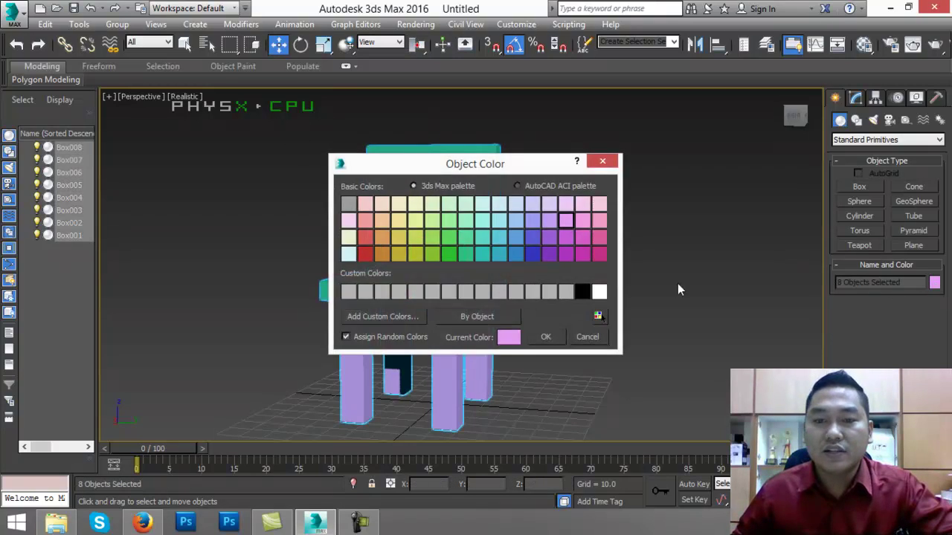
click(599, 292)
click(546, 337)
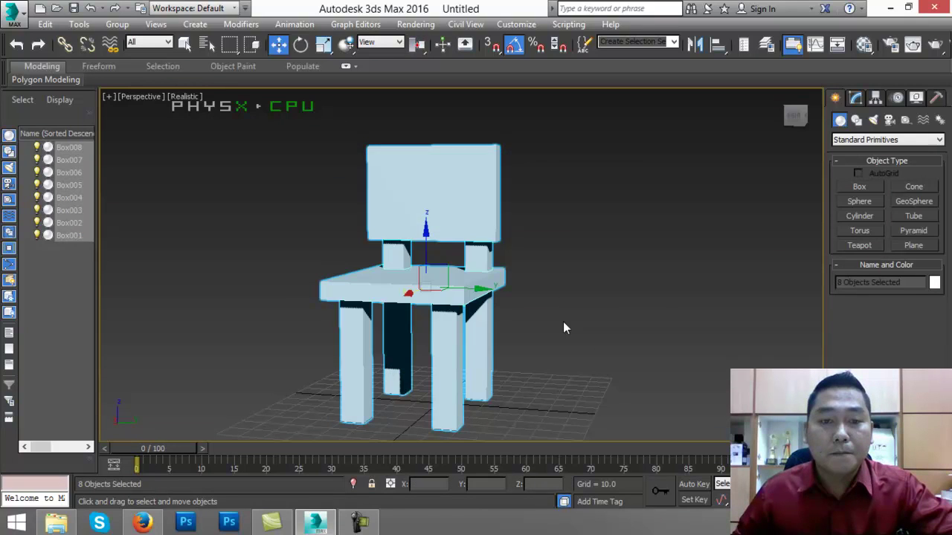
Deselect the chair, render the Perspective view, and move the render window aside from the model.
click(563, 321)
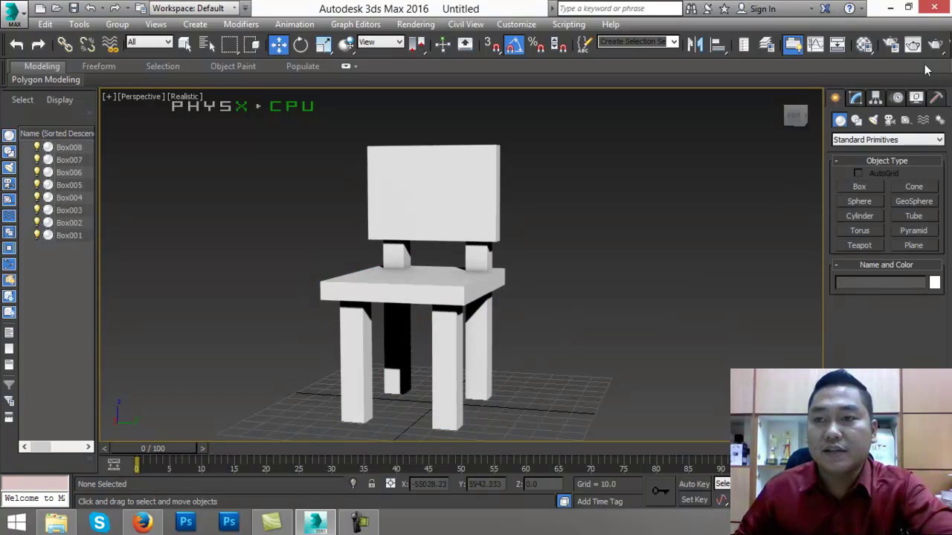
click(935, 46)
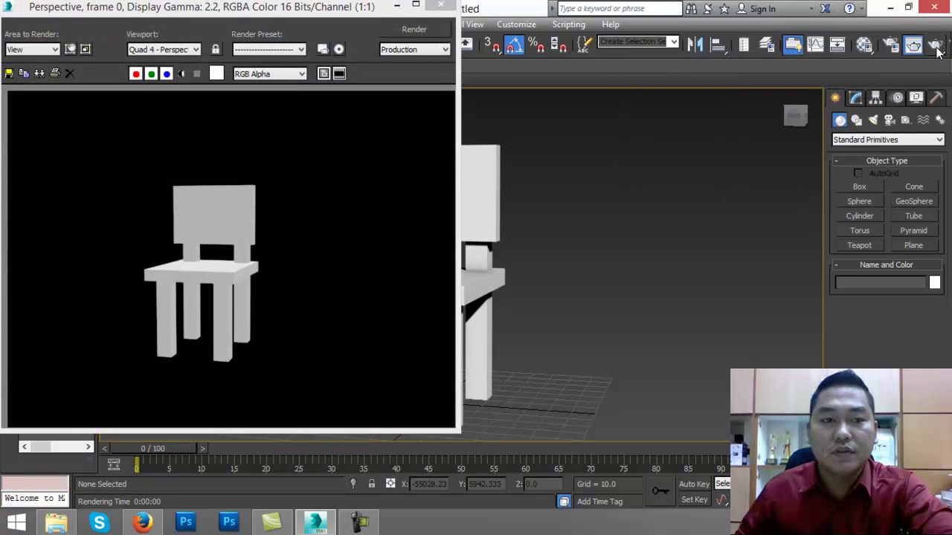
drag(311, 8, 688, 48)
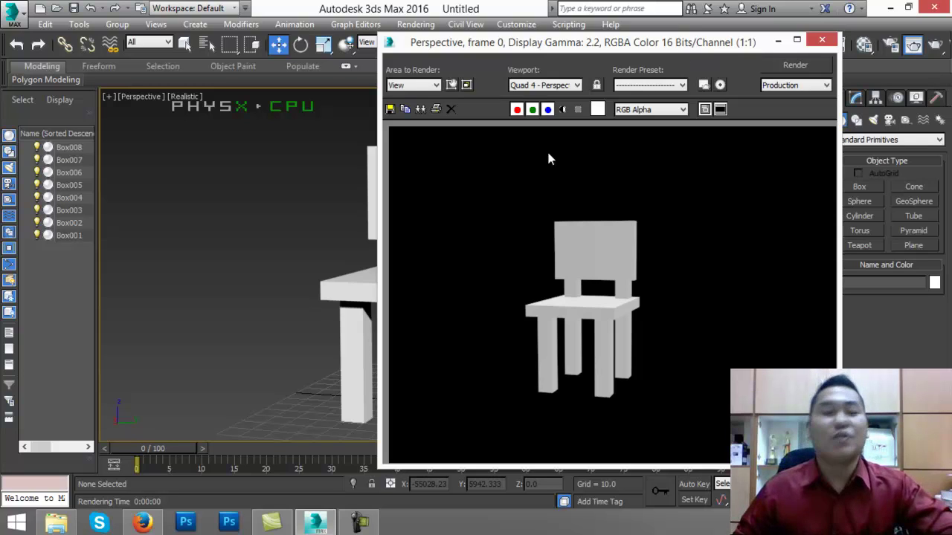
click(359, 523)
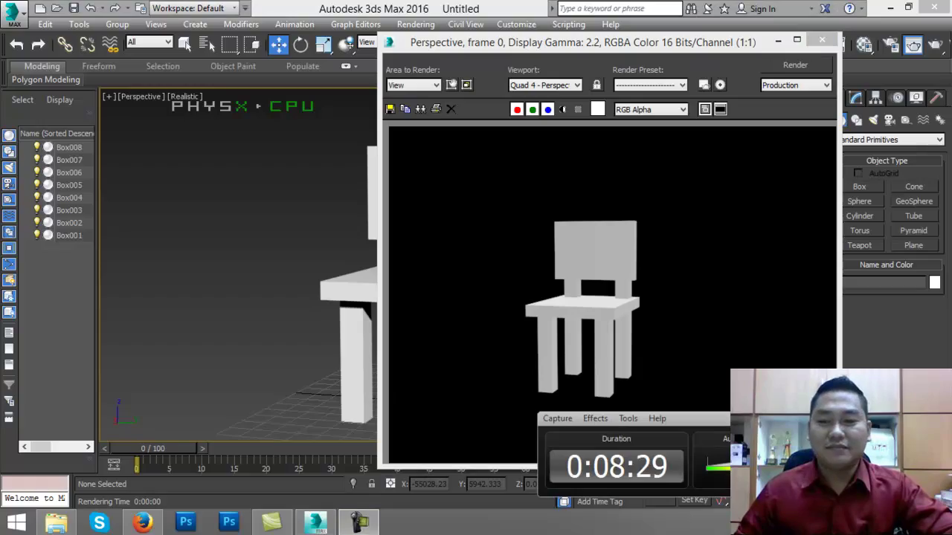